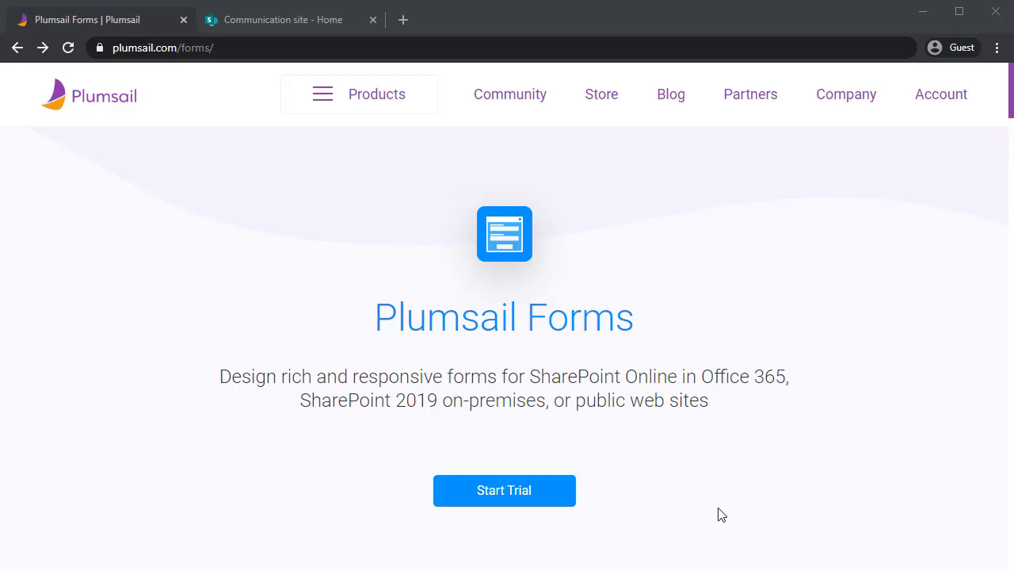
# Request a Forms for SharePoint Online trial with the user's name and e-mail
pyautogui.click(548, 492)
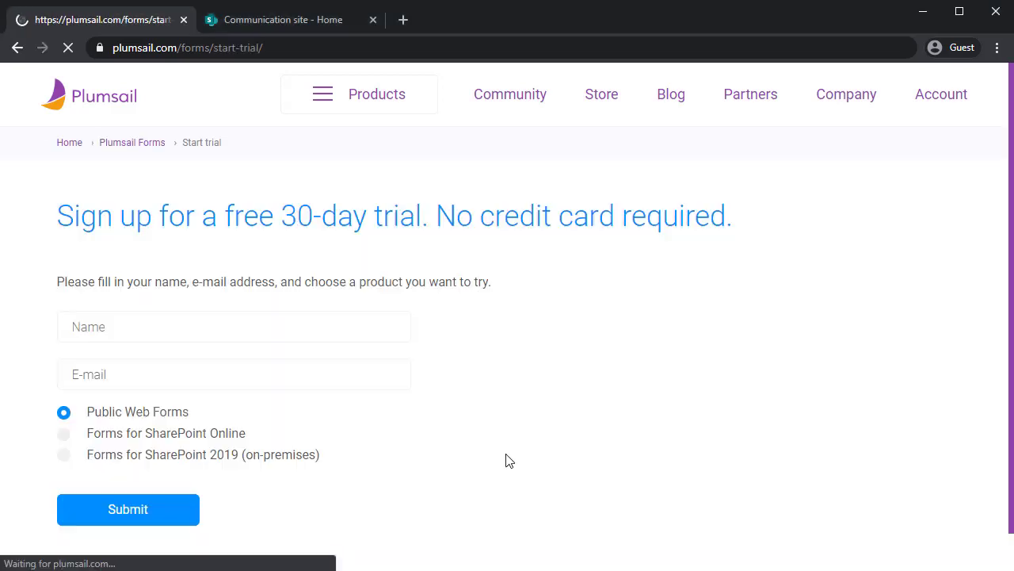
pyautogui.click(314, 315)
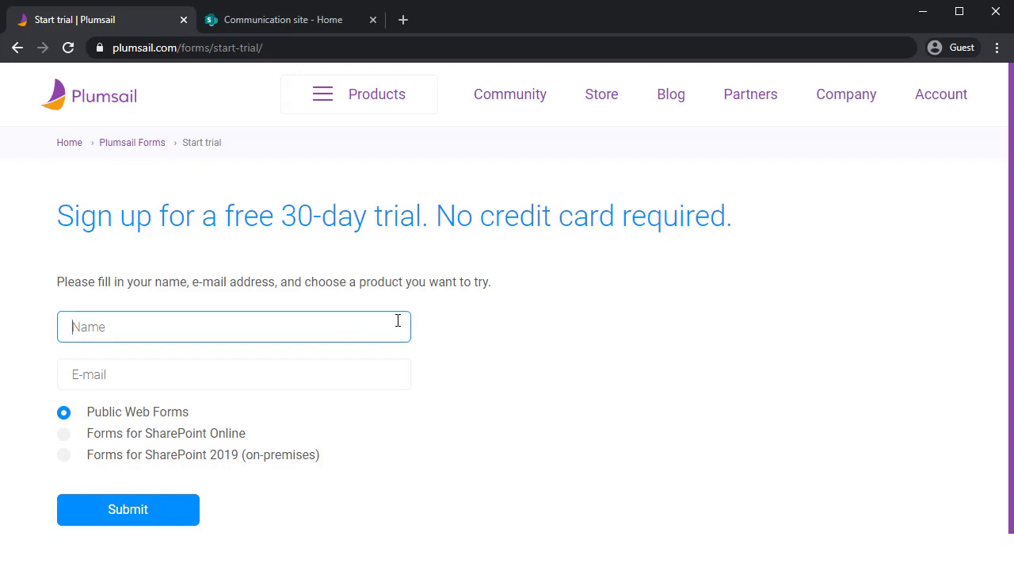
pyautogui.write('John')
pyautogui.press('Tab')
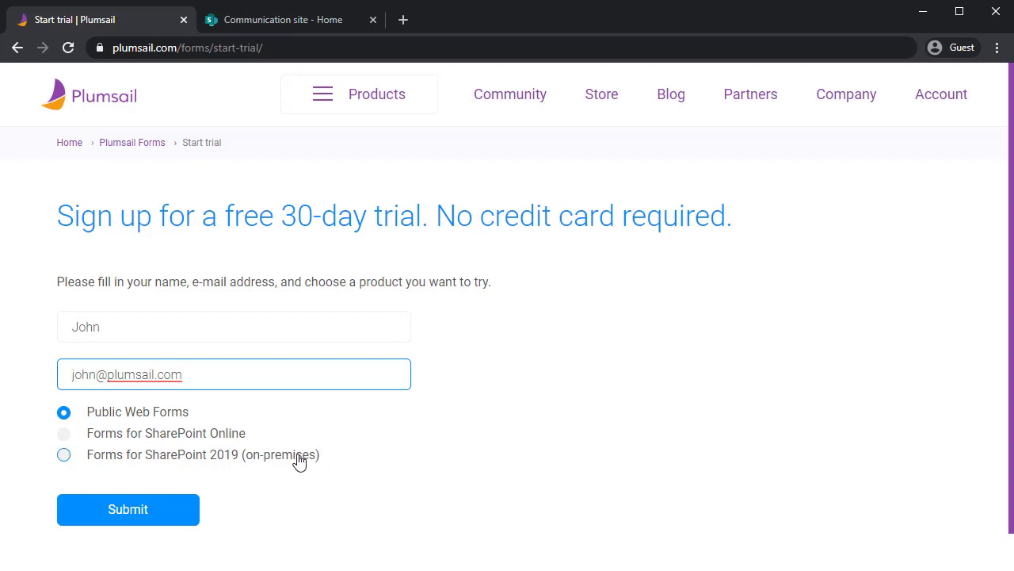
pyautogui.click(227, 435)
pyautogui.click(190, 508)
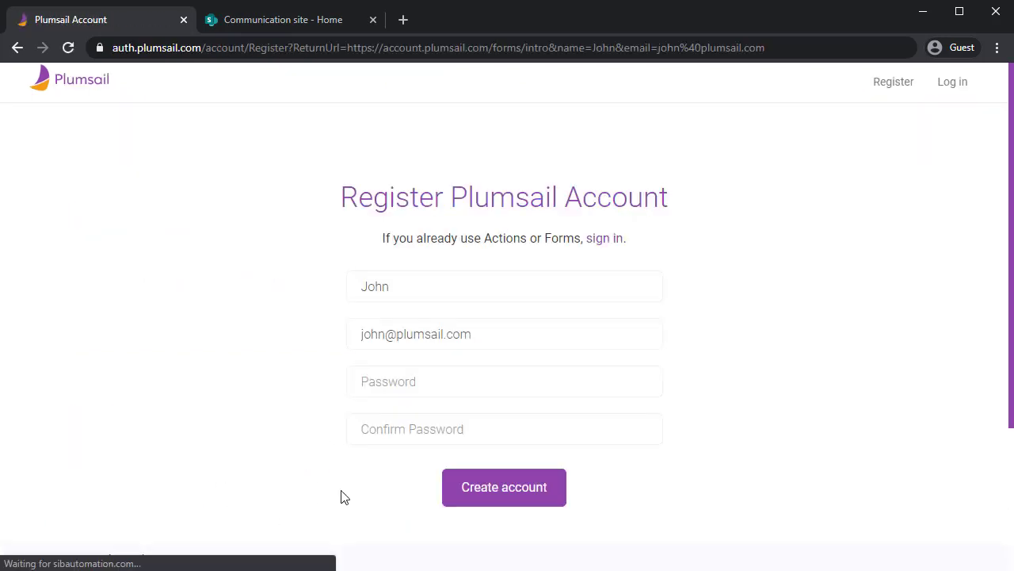
# Enter and confirm the account password to create the Plumsail account
pyautogui.click(491, 367)
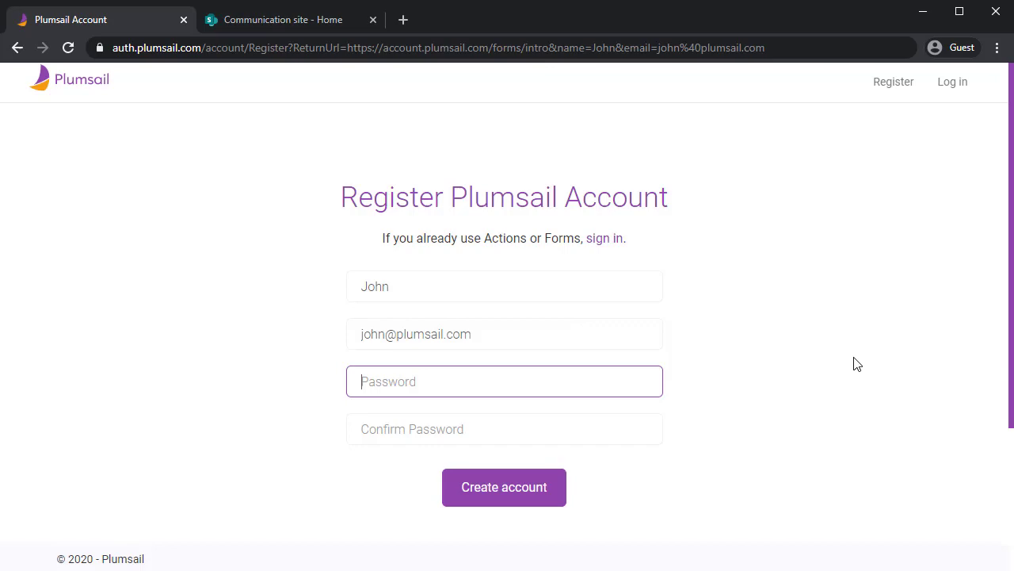
pyautogui.hotkey('ctrl', 'v')
pyautogui.click(556, 435)
pyautogui.hotkey('ctrl', 'v')
pyautogui.click(543, 486)
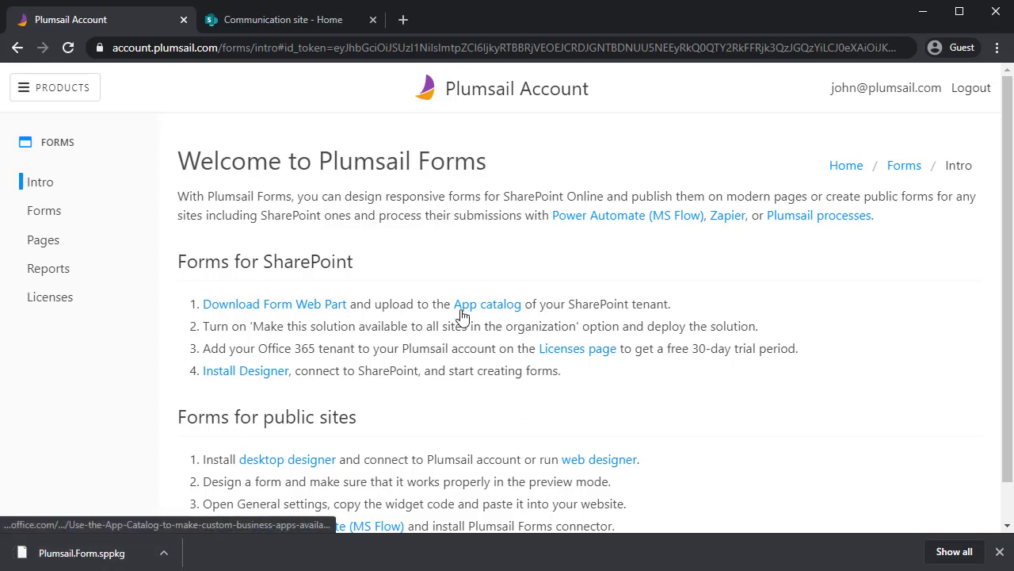
# Go from the SharePoint Communication site to the Microsoft 365 admin center
pyautogui.click(264, 22)
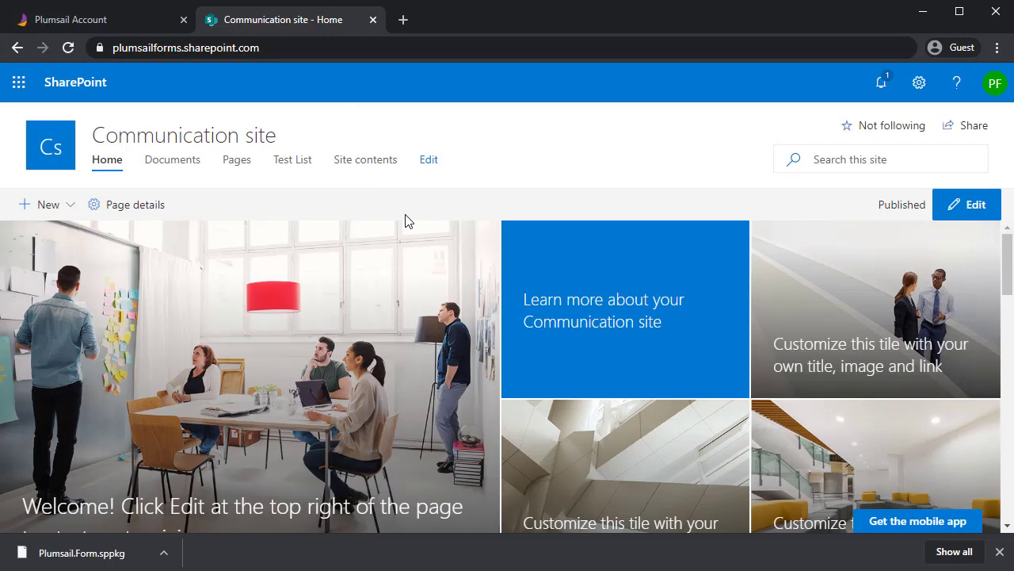
pyautogui.click(19, 84)
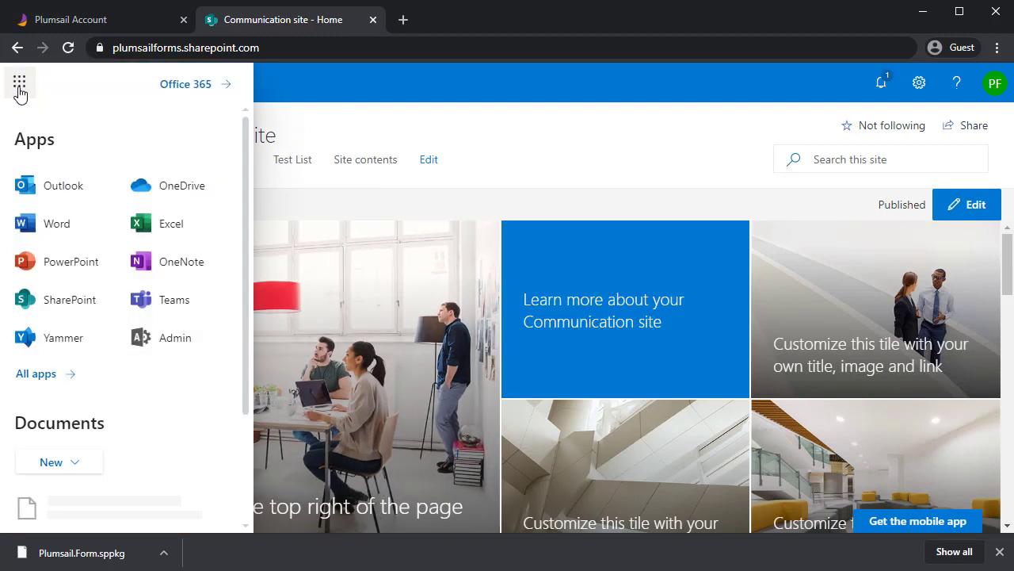
pyautogui.click(155, 340)
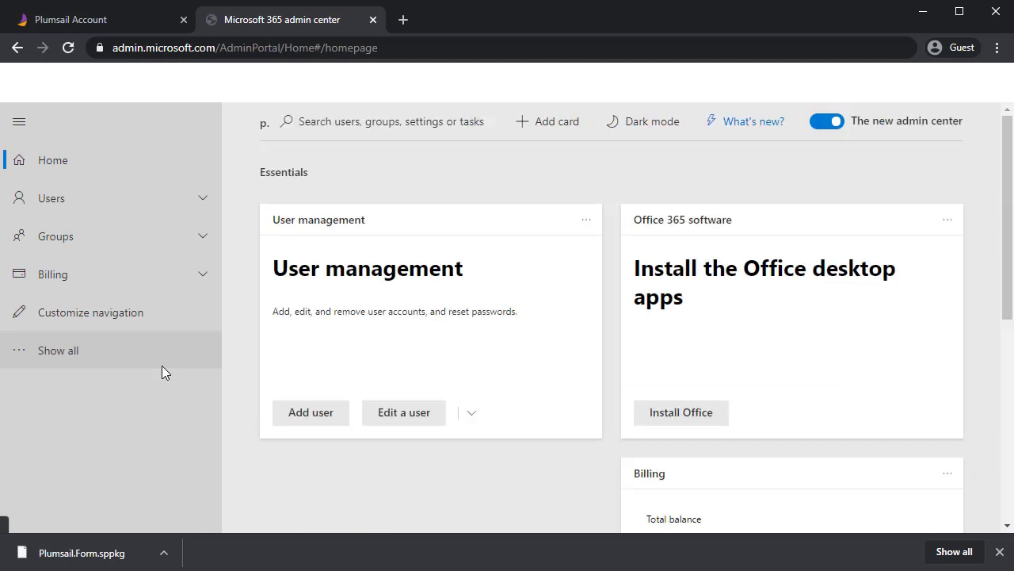
# Reach the SharePoint admin center's classic features and its Apps management page
pyautogui.click(119, 359)
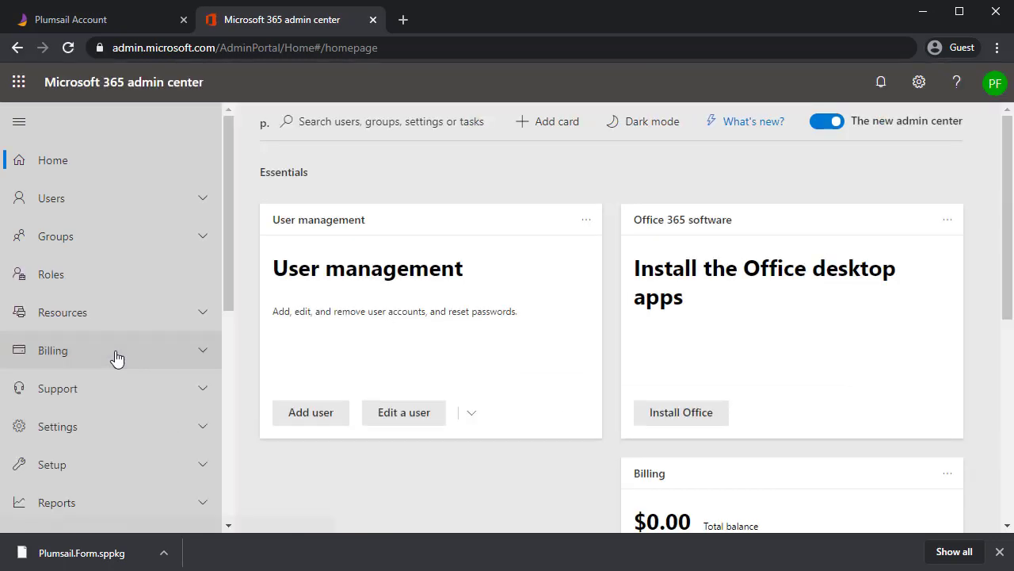
pyautogui.scroll(-5, 118, 358)
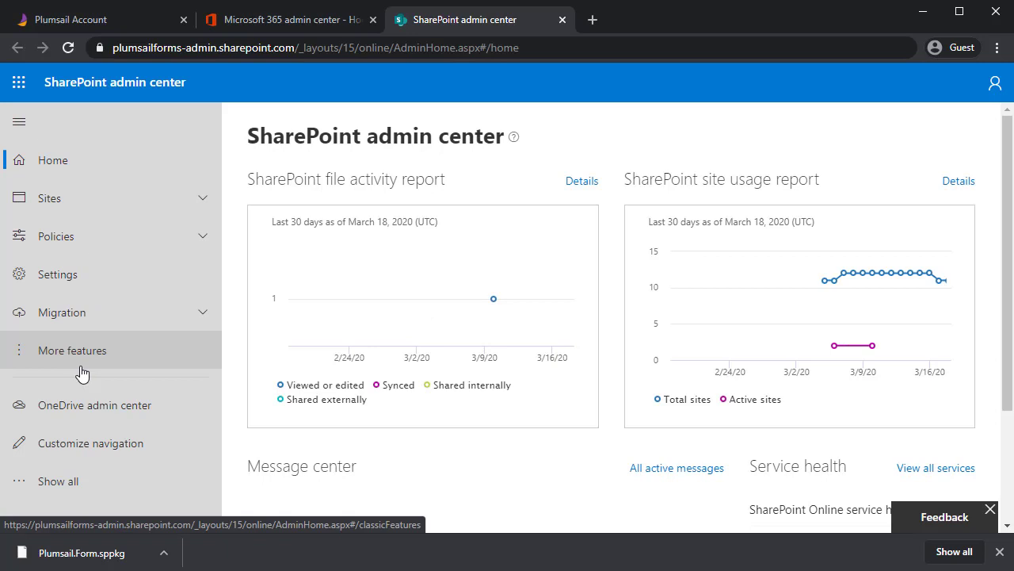
pyautogui.click(80, 367)
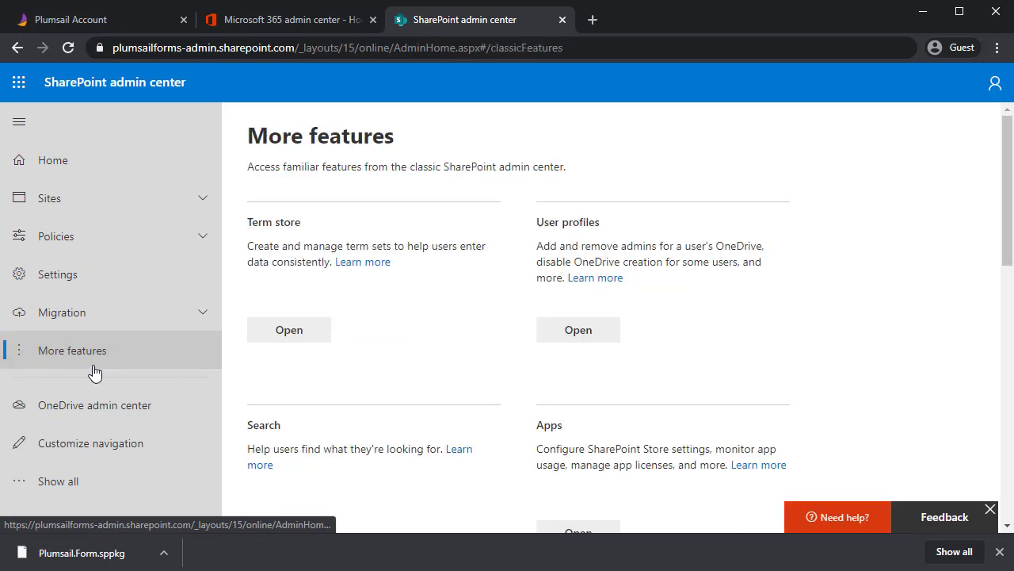
pyautogui.scroll(-1, 457, 325)
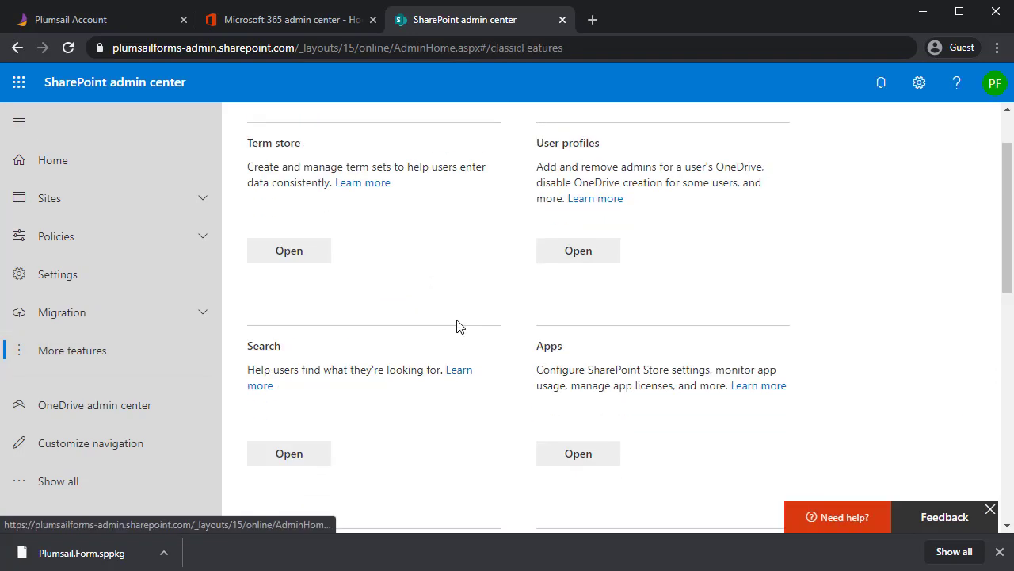
pyautogui.click(578, 455)
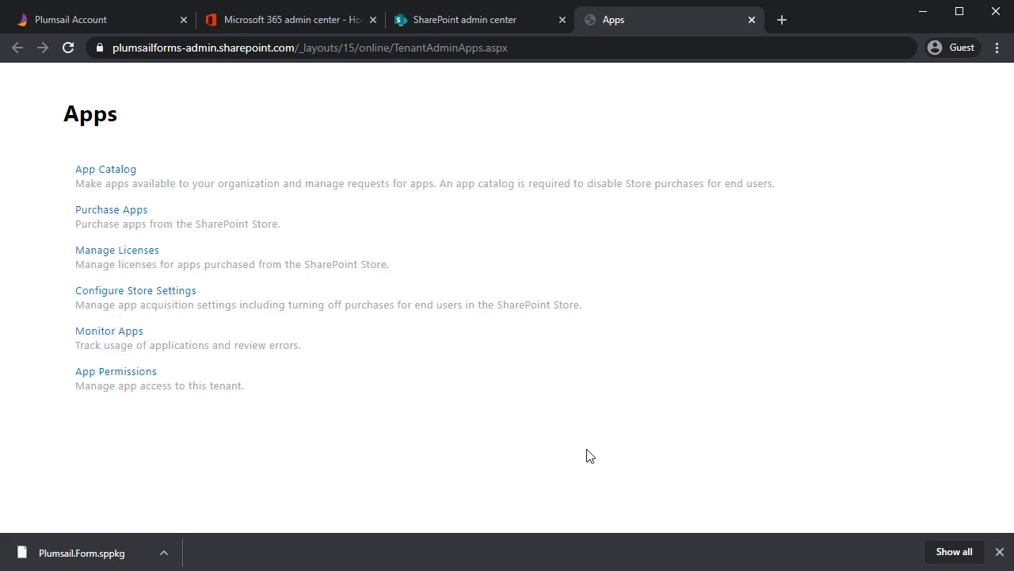
# Start a new app catalog site titled 'App Catalog' at URL app-catalog
pyautogui.click(95, 176)
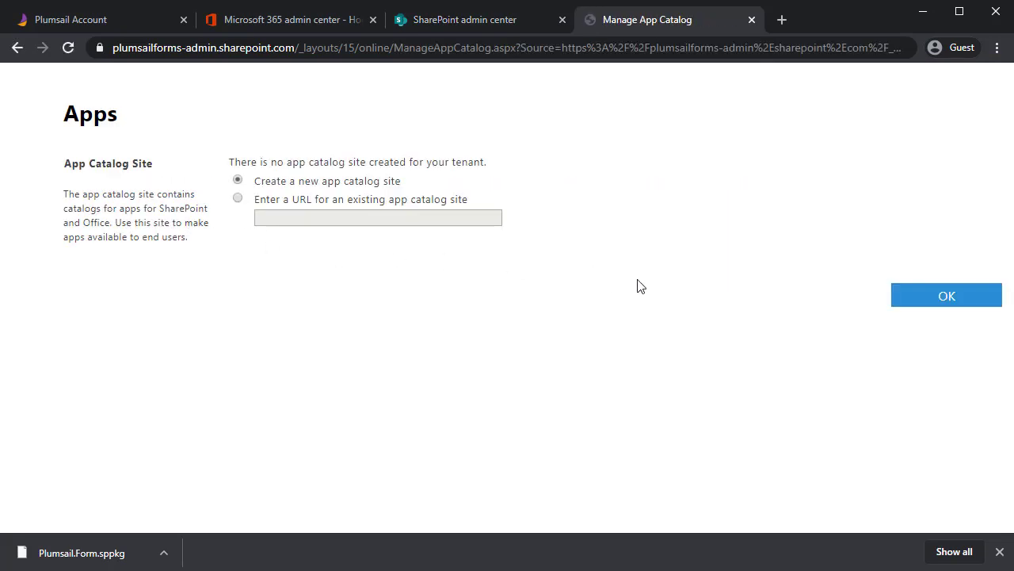
pyautogui.click(941, 301)
pyautogui.click(672, 200)
pyautogui.write('App Catalog')
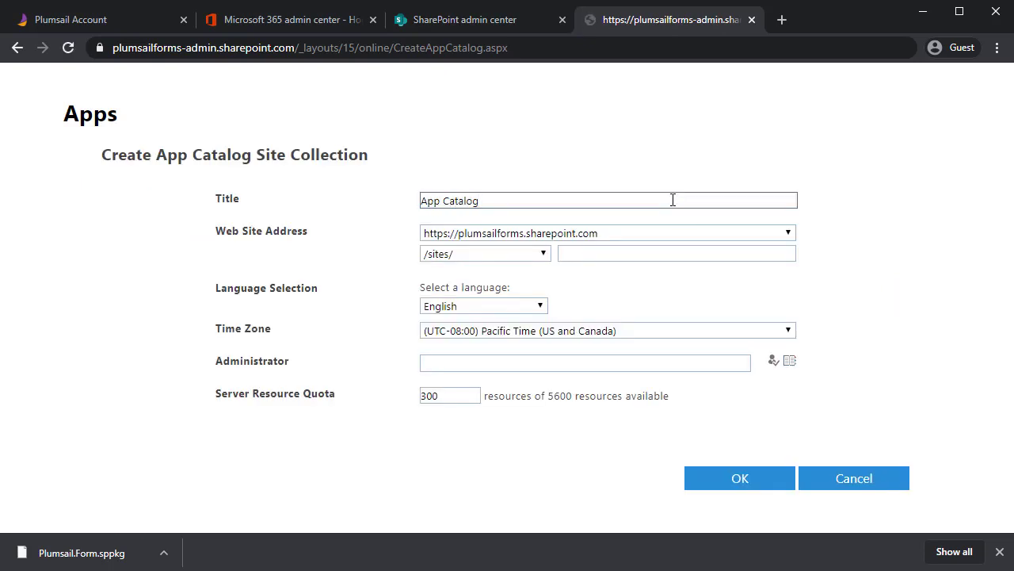
pyautogui.click(688, 248)
pyautogui.write('app-catalog')
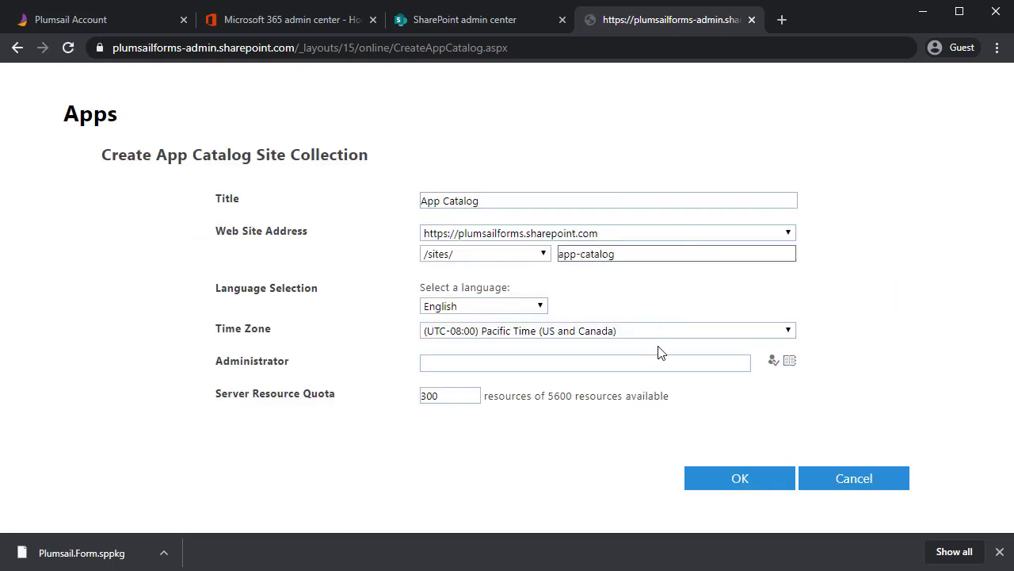
# Pick the admin account as site administrator via the address book and create the catalog
pyautogui.click(656, 365)
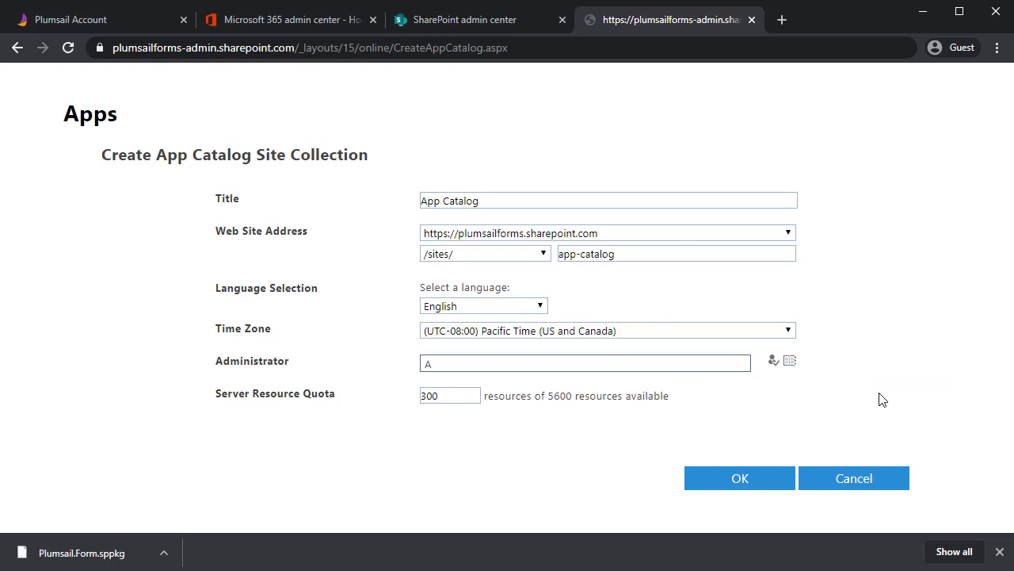
pyautogui.click(790, 361)
pyautogui.click(412, 176)
pyautogui.write('admin')
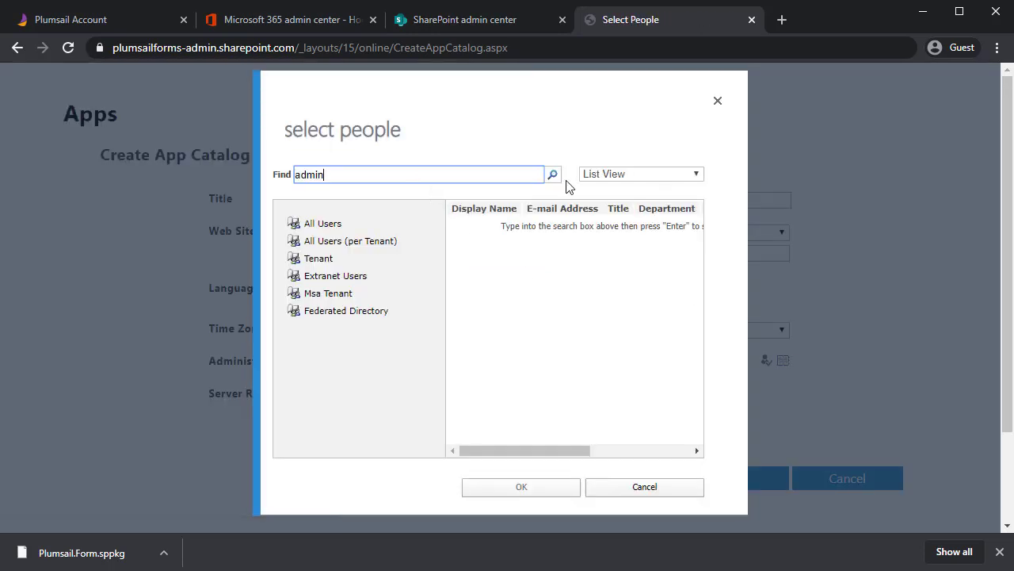
pyautogui.press('Return')
pyautogui.click(507, 492)
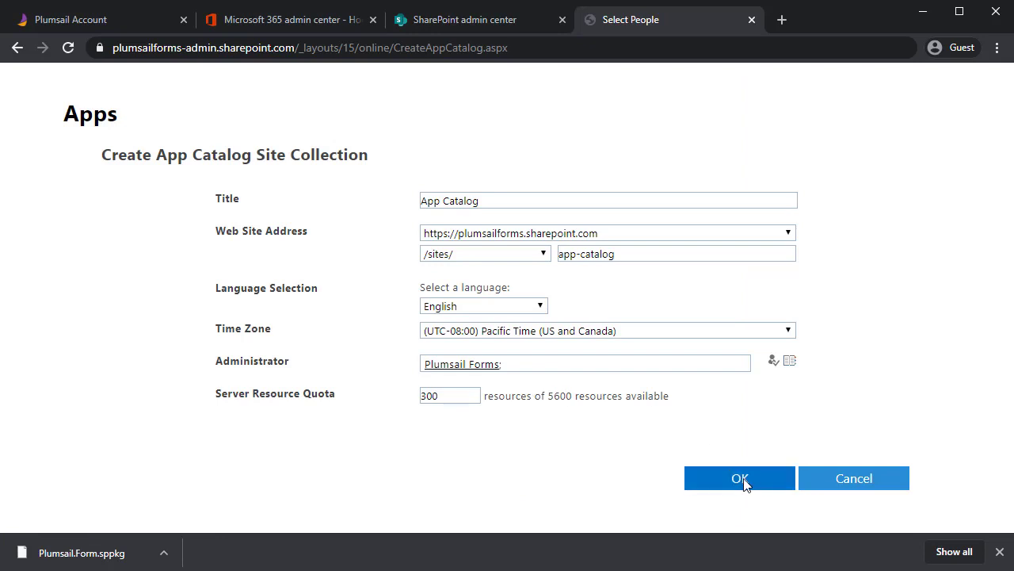
pyautogui.click(744, 479)
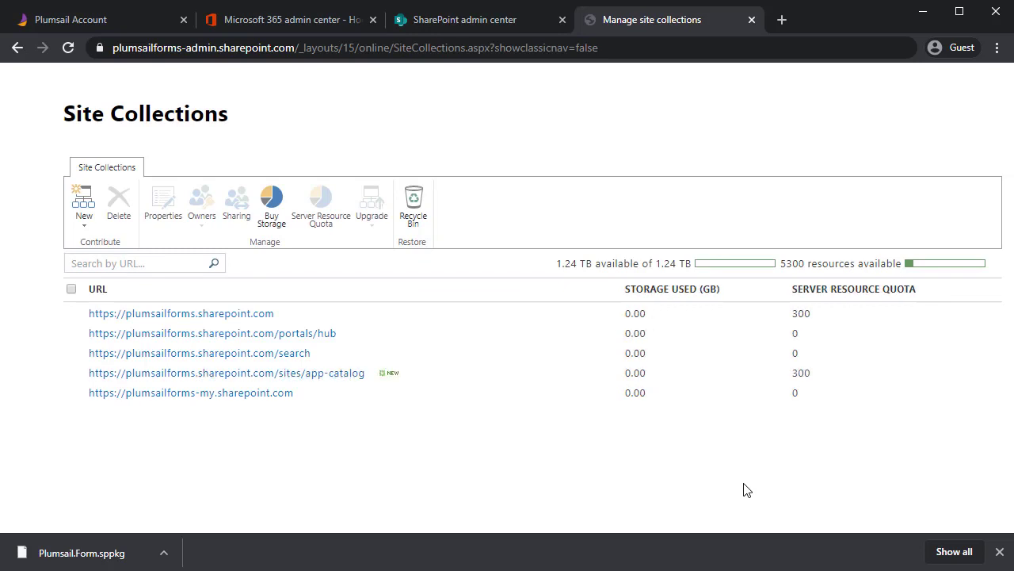
# Open the new App Catalog site's Apps for SharePoint library
pyautogui.click(325, 374)
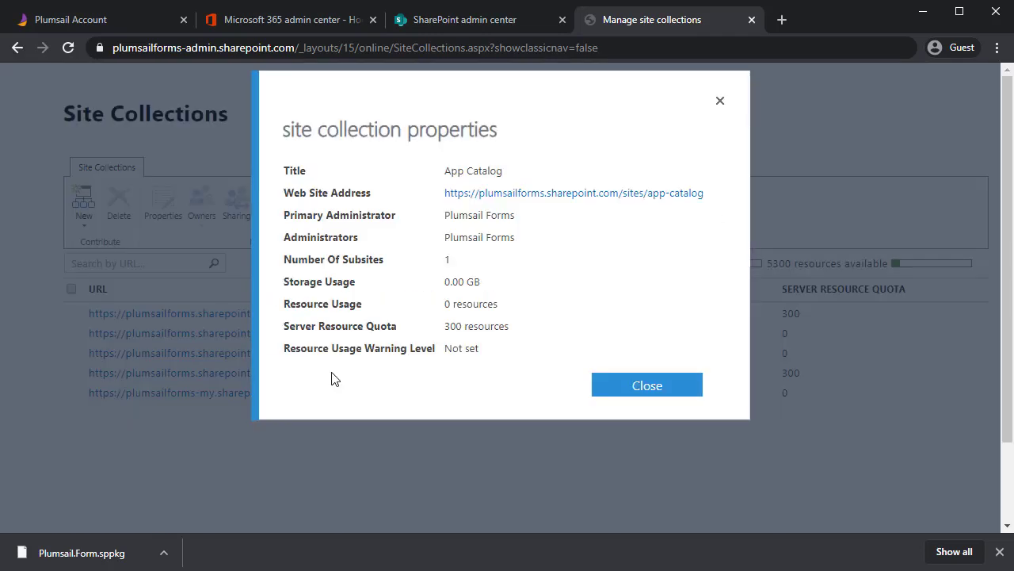
pyautogui.click(586, 195)
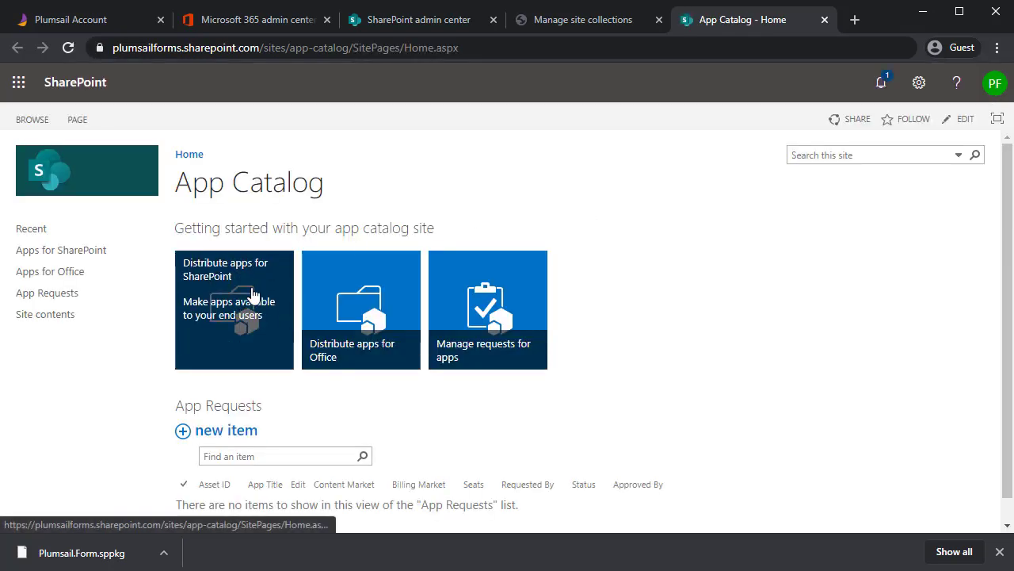
pyautogui.click(252, 294)
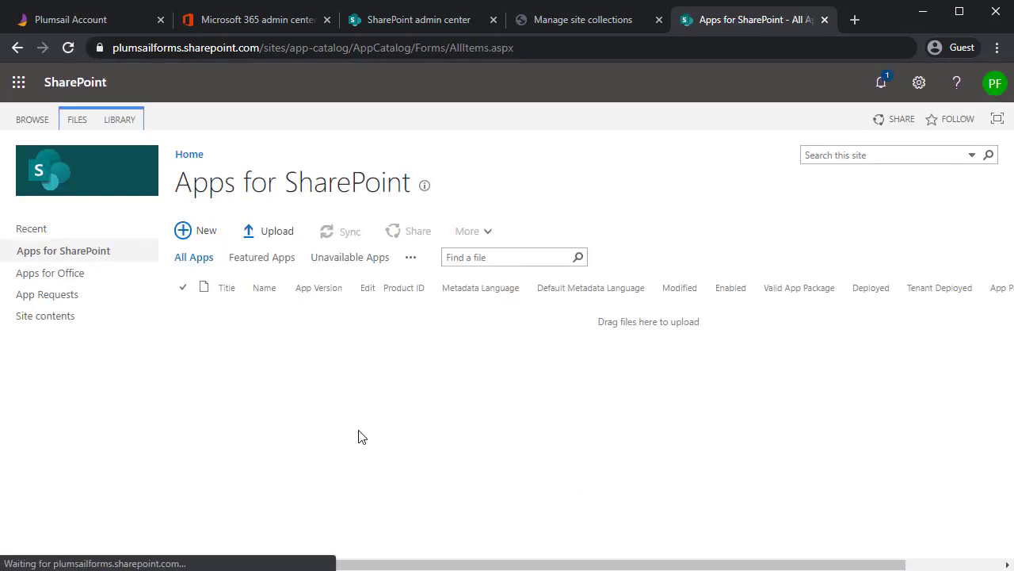
# Upload Plumsail.Form.sppkg from Downloads and deploy it in the trust dialog
pyautogui.click(281, 233)
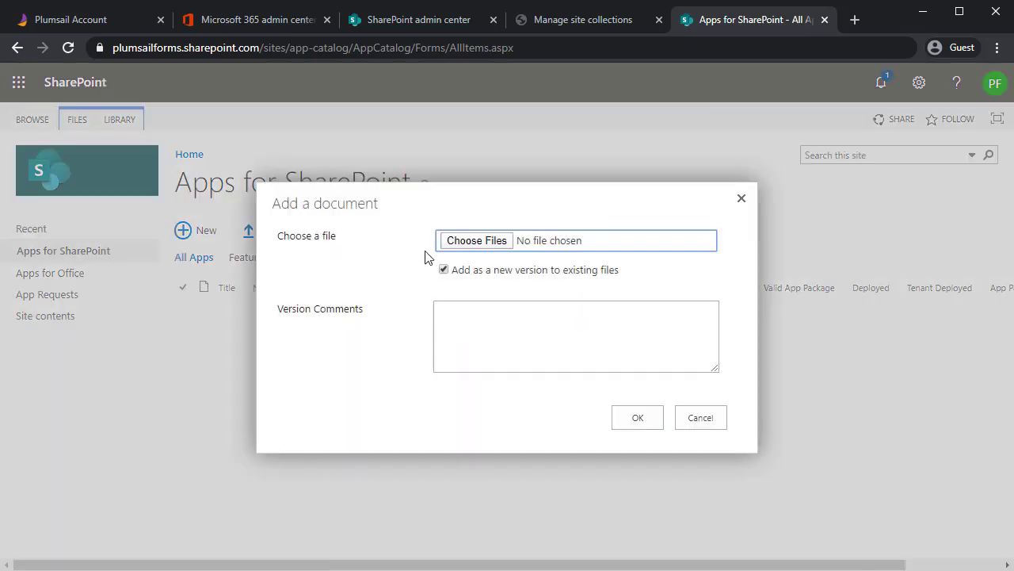
pyautogui.click(447, 246)
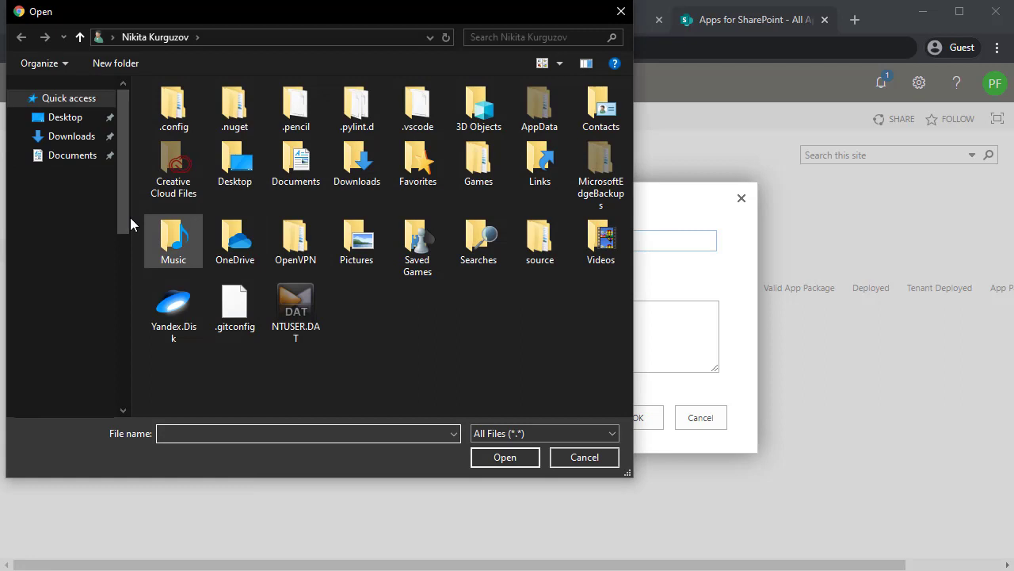
pyautogui.click(78, 140)
pyautogui.doubleClick(210, 131)
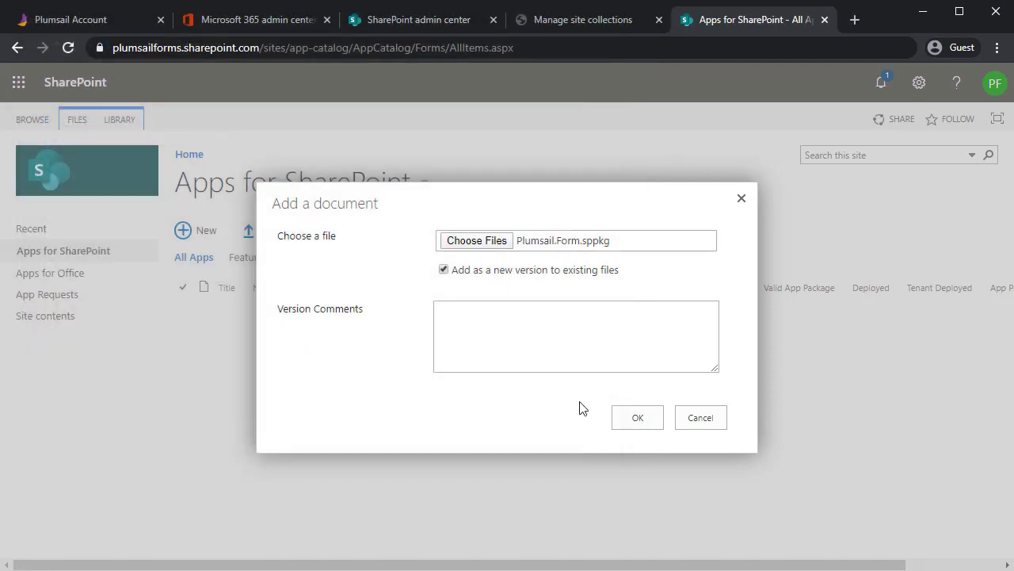
pyautogui.click(634, 425)
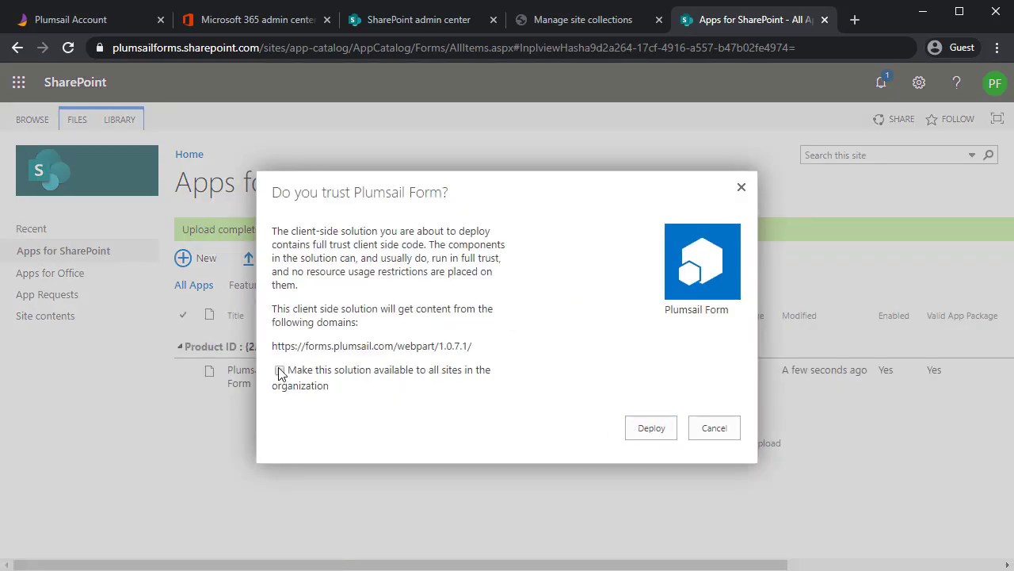
pyautogui.click(650, 429)
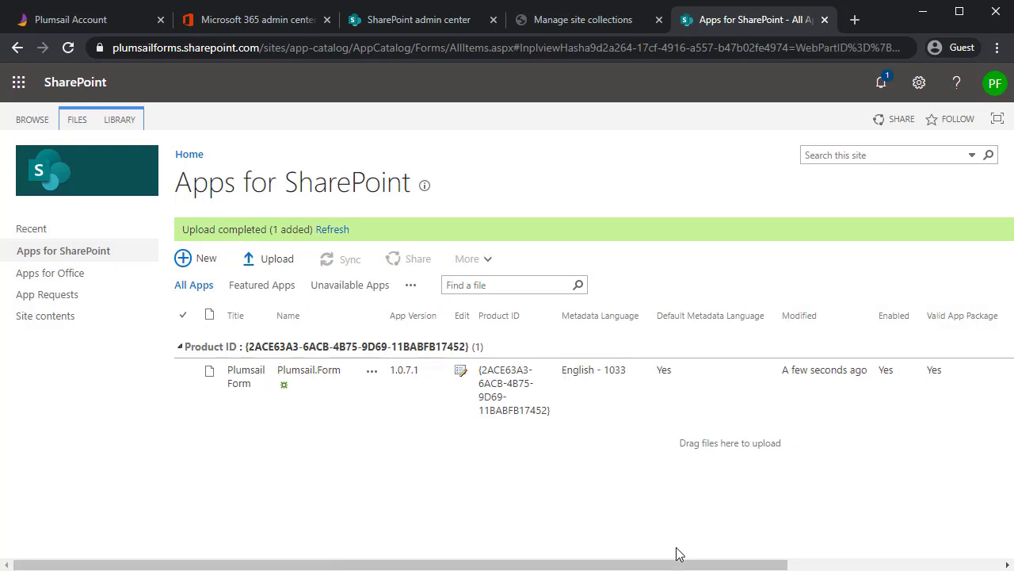
pyautogui.moveTo(685, 563); pyautogui.dragTo(904, 565)
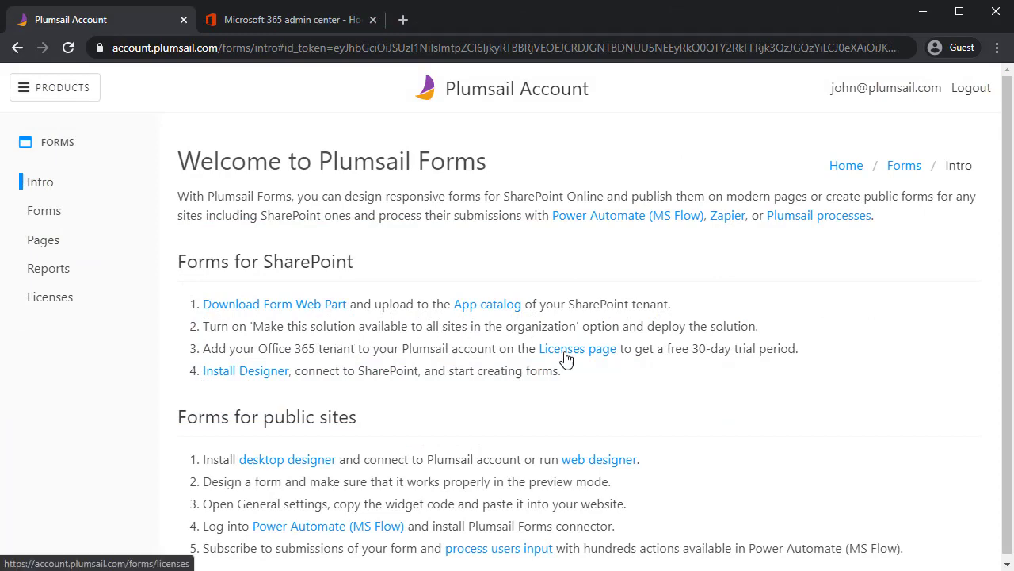
# Add the plumsailforms.sharepoint.com tenant on the Licenses page
pyautogui.click(75, 297)
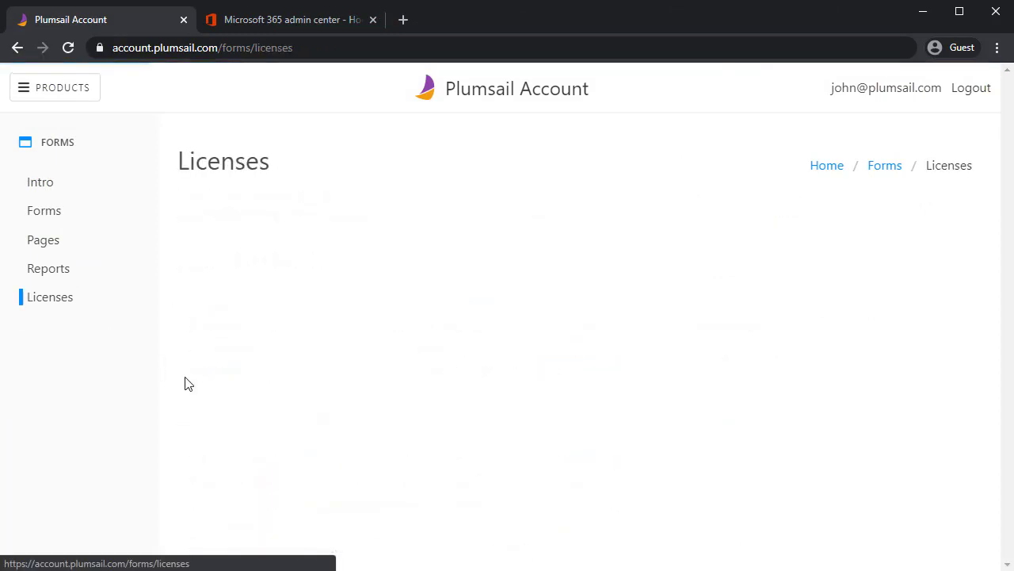
pyautogui.click(261, 295)
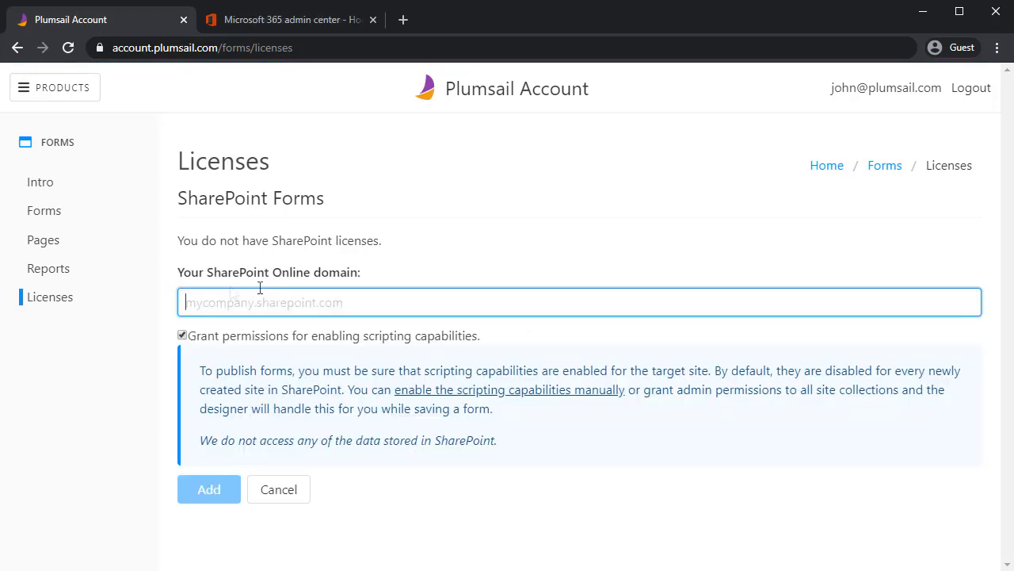
pyautogui.write('https://plumsailforms.sharepoint.com/')
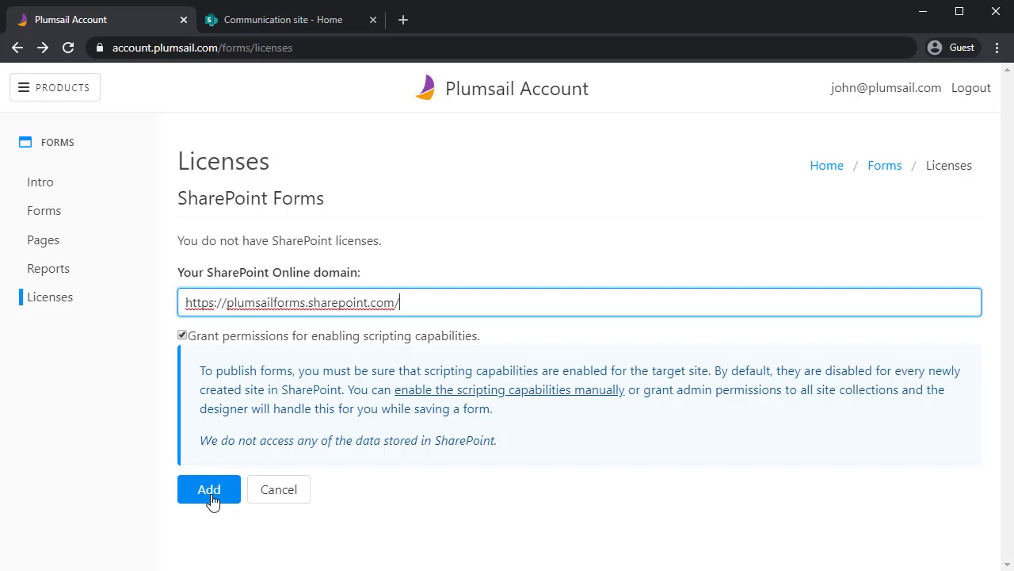
pyautogui.click(210, 496)
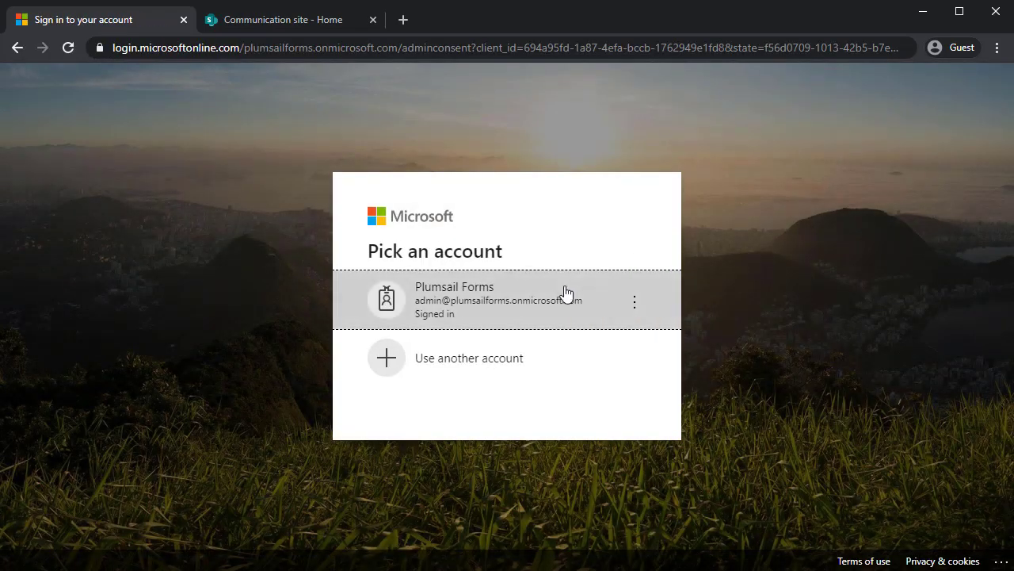
# Accept the tenant permissions with the admin account and download the designer installer setup.exe
pyautogui.click(549, 325)
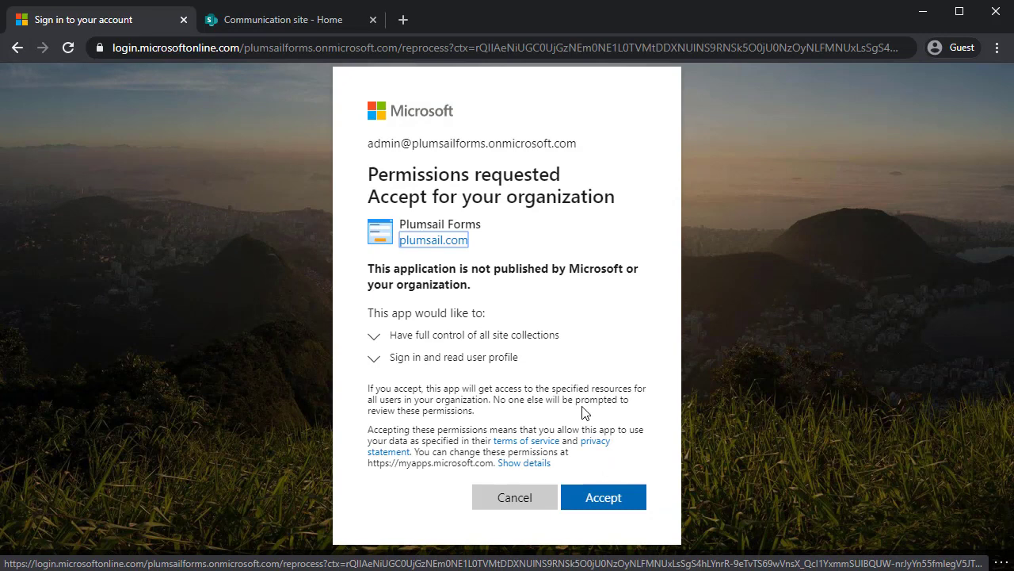
pyautogui.click(617, 501)
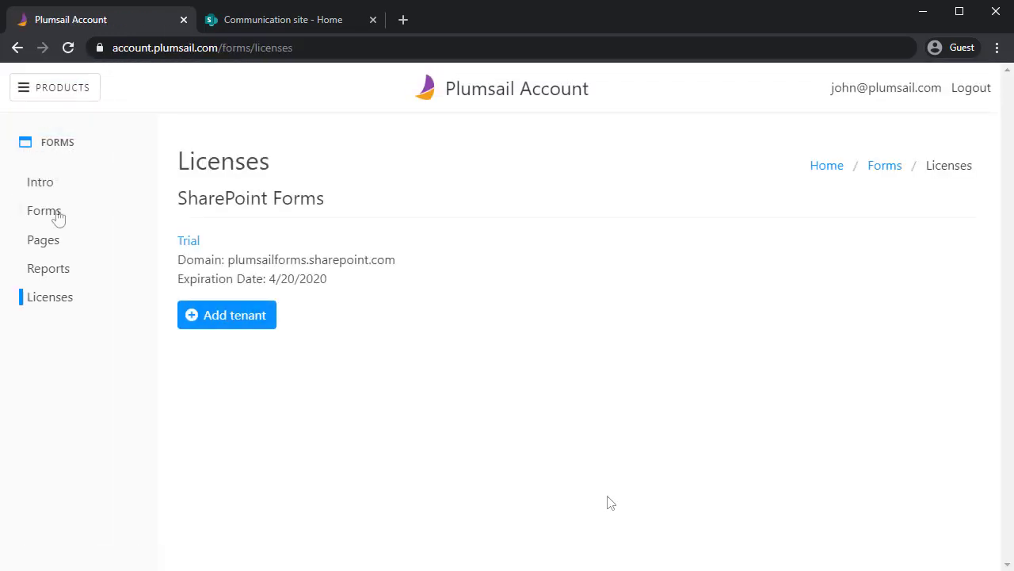
pyautogui.click(40, 189)
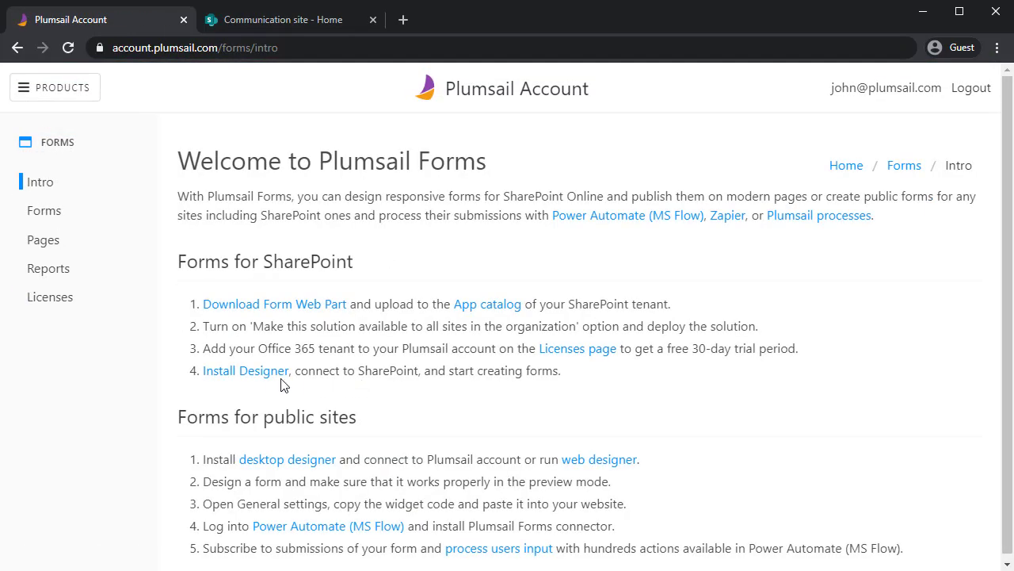
pyautogui.click(265, 371)
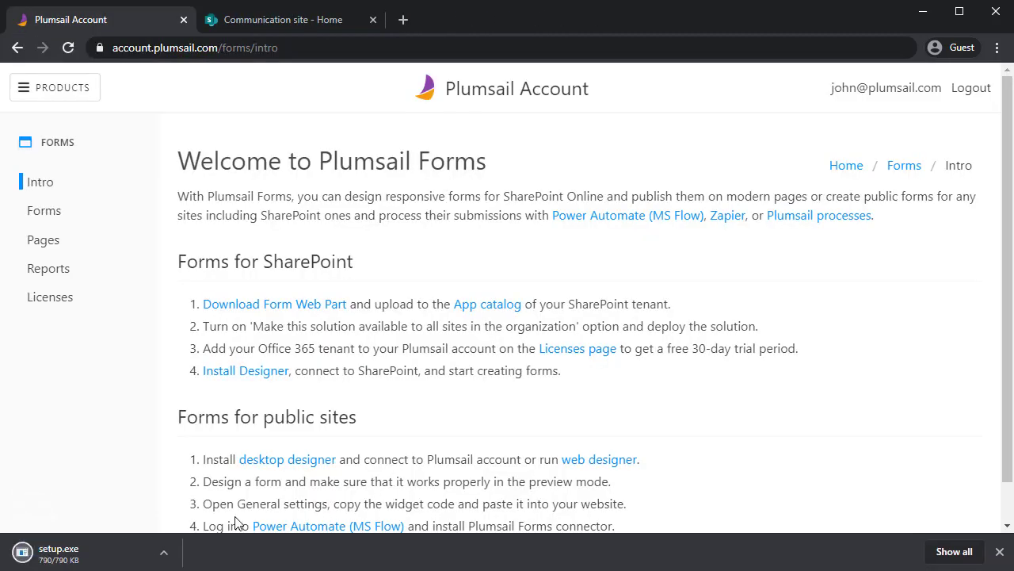
# Run setup.exe and confirm installing the Plumsail Forms designer
pyautogui.click(119, 549)
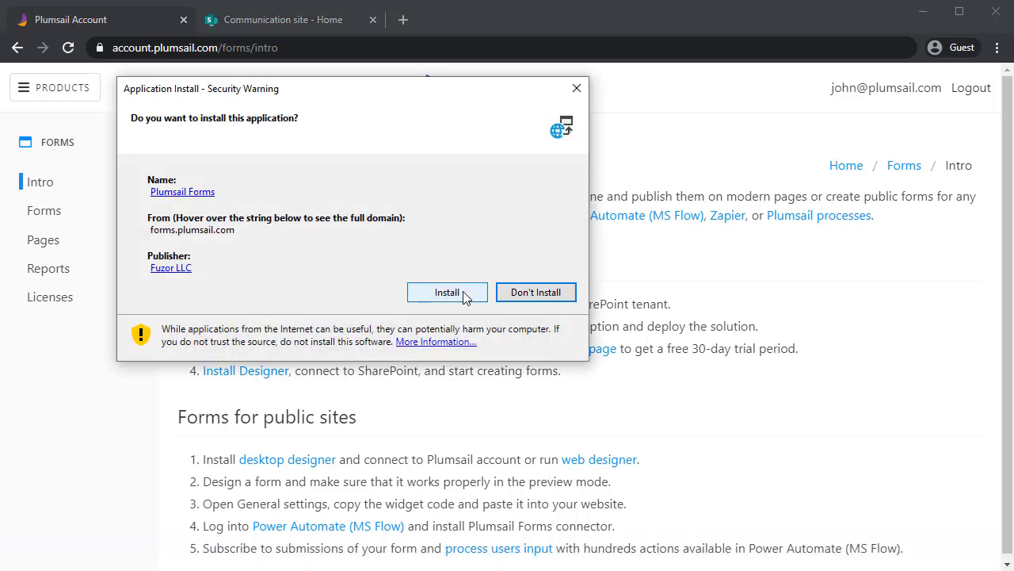
pyautogui.click(446, 292)
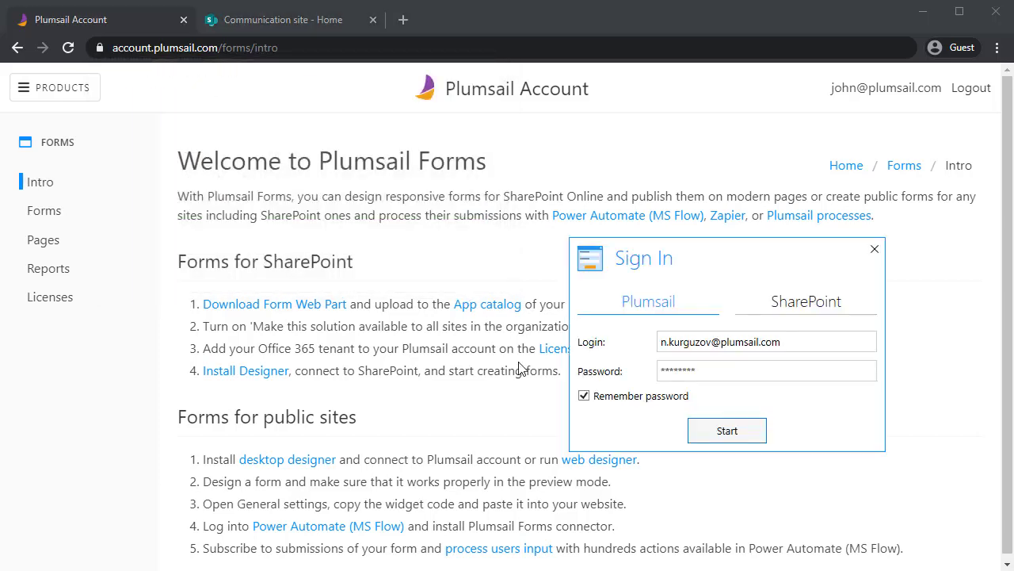
# Connect the designer to SharePoint, signing in with the admin account and staying signed in
pyautogui.click(819, 305)
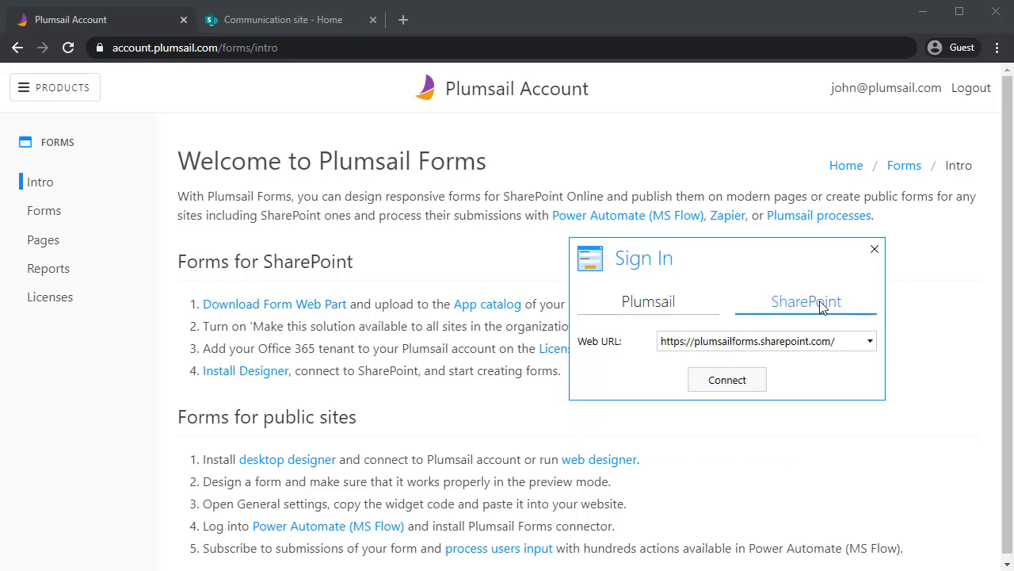
pyautogui.click(752, 380)
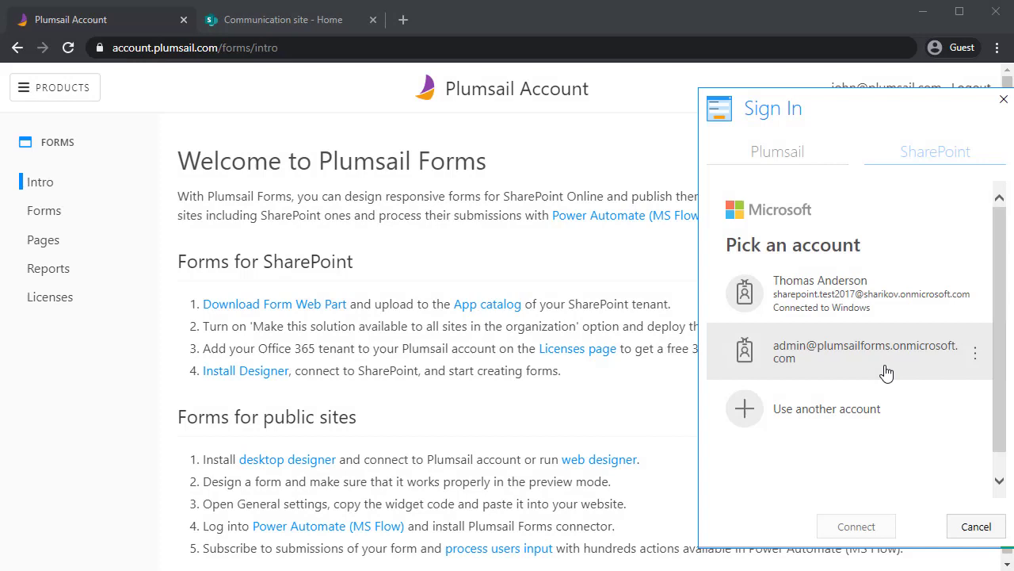
pyautogui.click(886, 371)
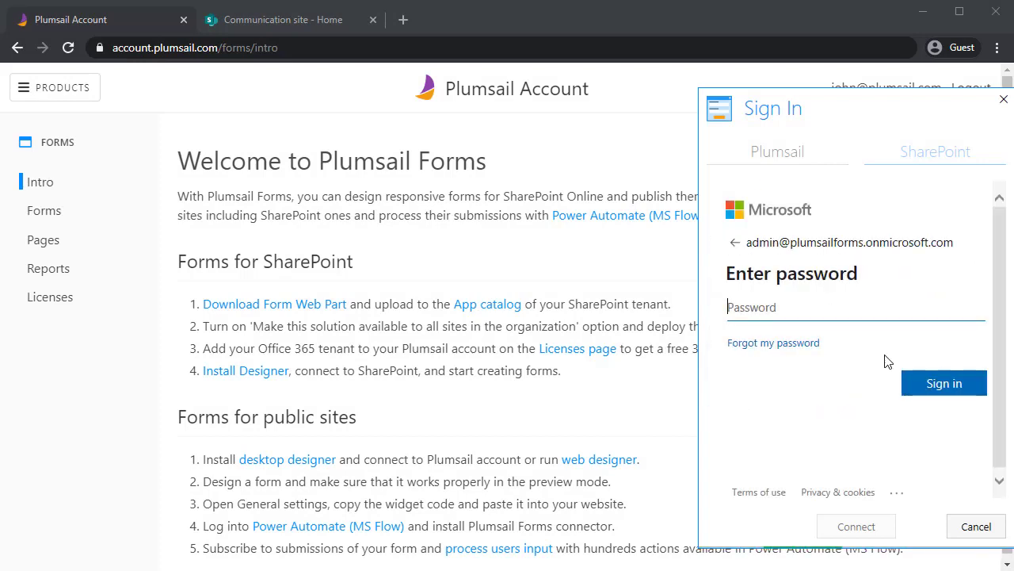
pyautogui.hotkey('ctrl', 'v')
pyautogui.click(943, 376)
pyautogui.moveTo(865, 111); pyautogui.dragTo(642, 111)
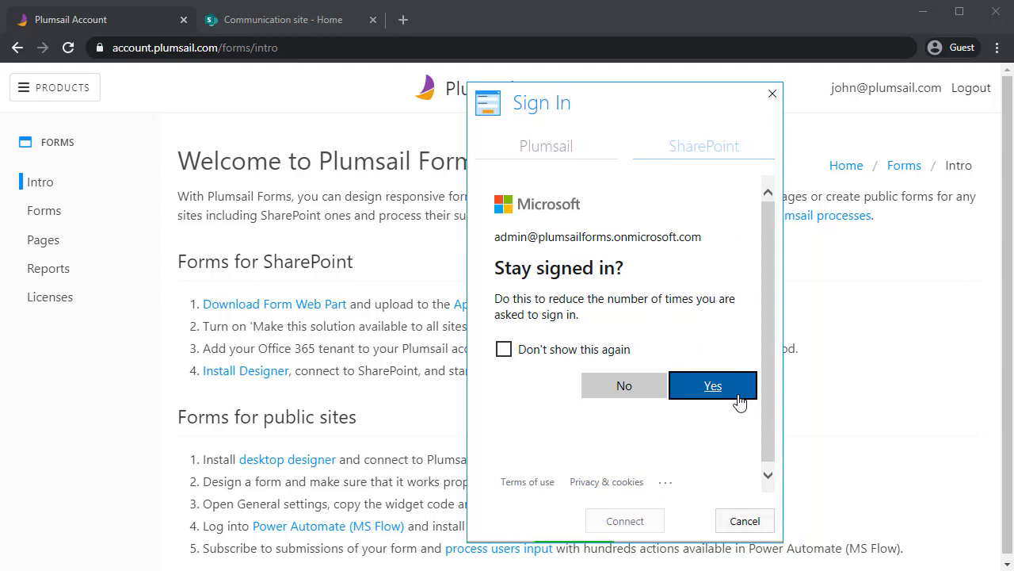
pyautogui.click(713, 386)
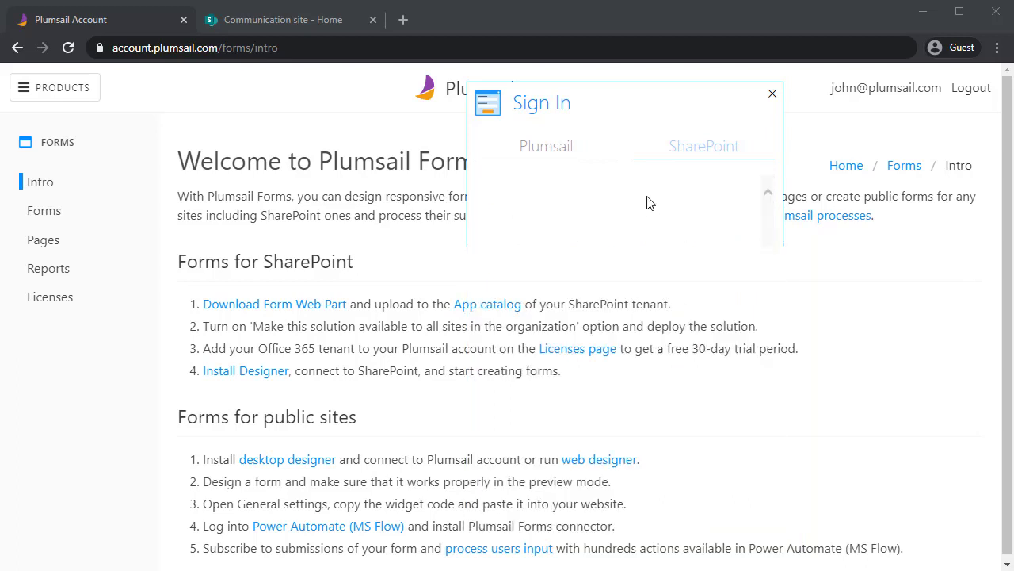
pyautogui.moveTo(631, 102); pyautogui.dragTo(606, 168)
# Choose Test List and start designing its forms
pyautogui.click(611, 274)
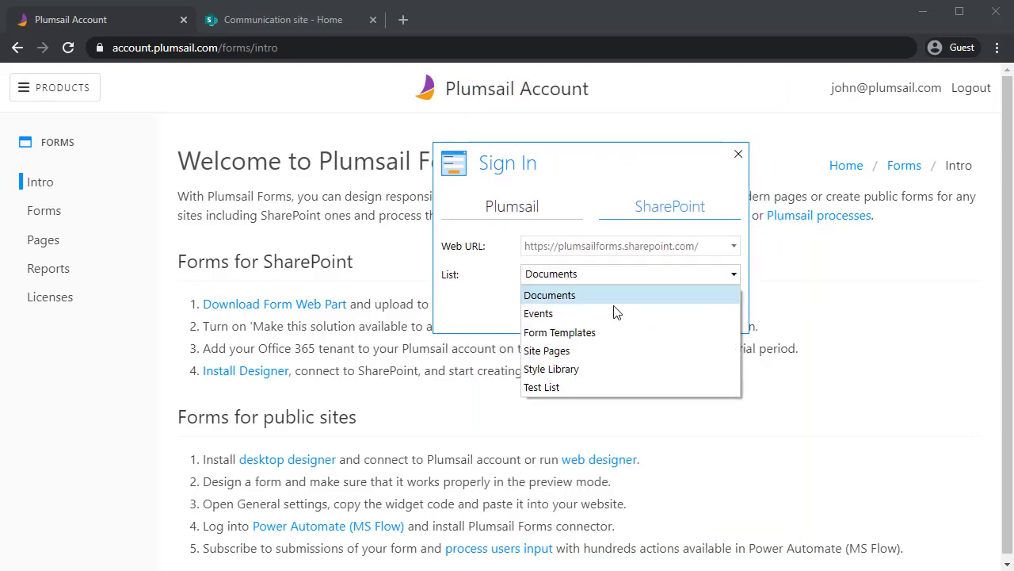
pyautogui.click(623, 384)
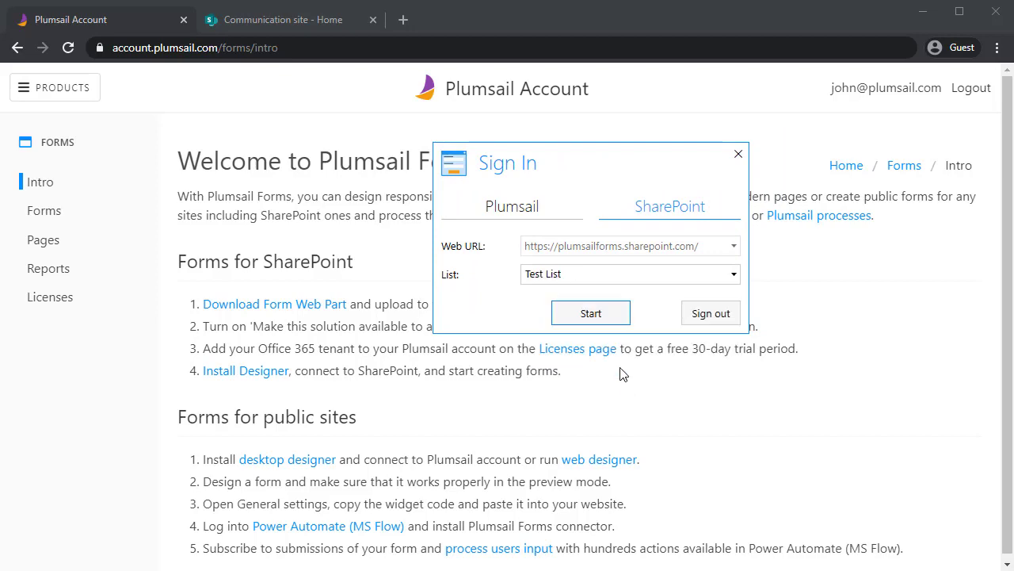
pyautogui.click(593, 314)
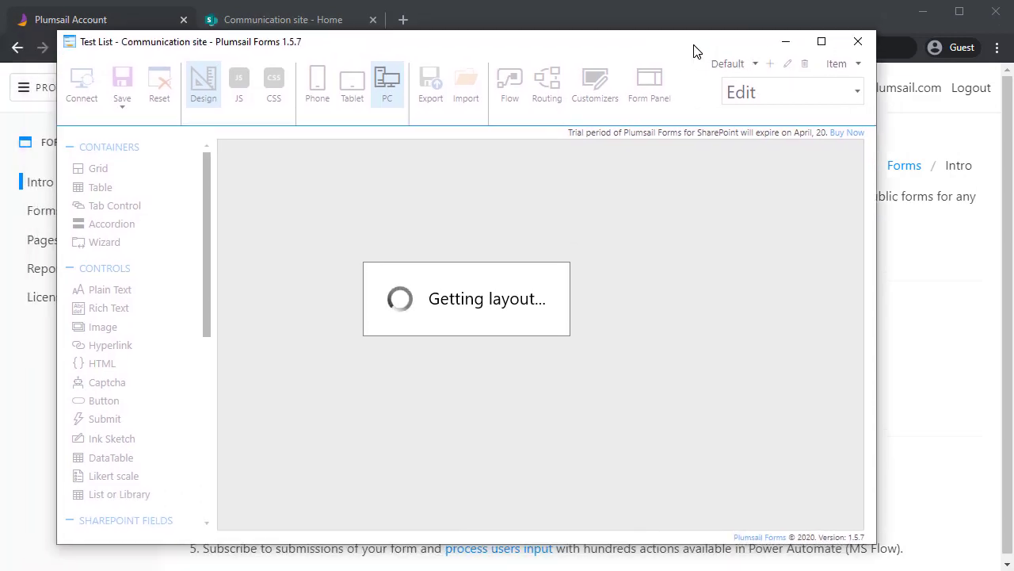
# Add a 'Custom Item Form' Header1 plain text heading above Title on the Edit form
pyautogui.moveTo(694, 51); pyautogui.dragTo(716, 46)
pyautogui.click(816, 89)
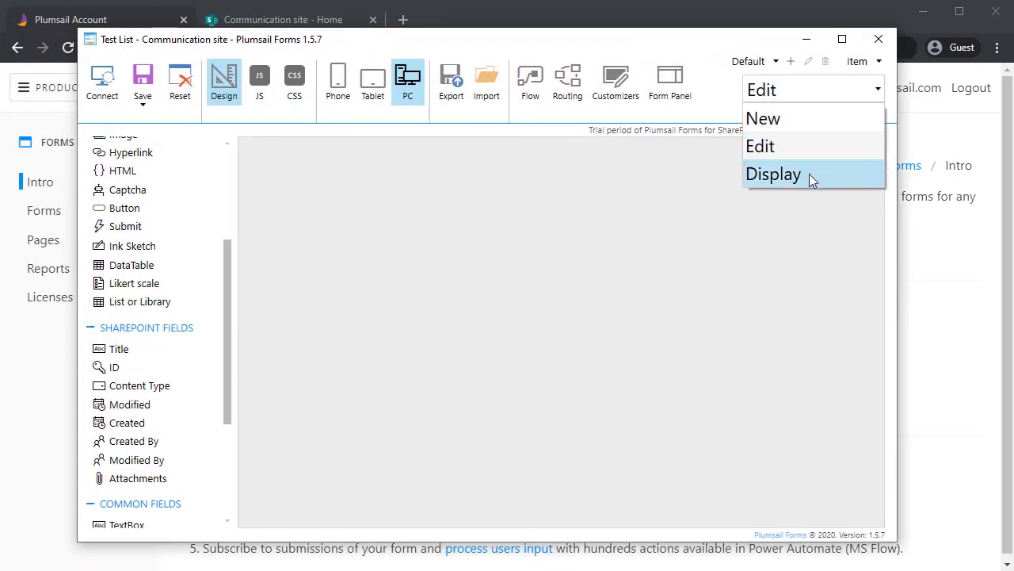
pyautogui.click(804, 95)
pyautogui.click(870, 61)
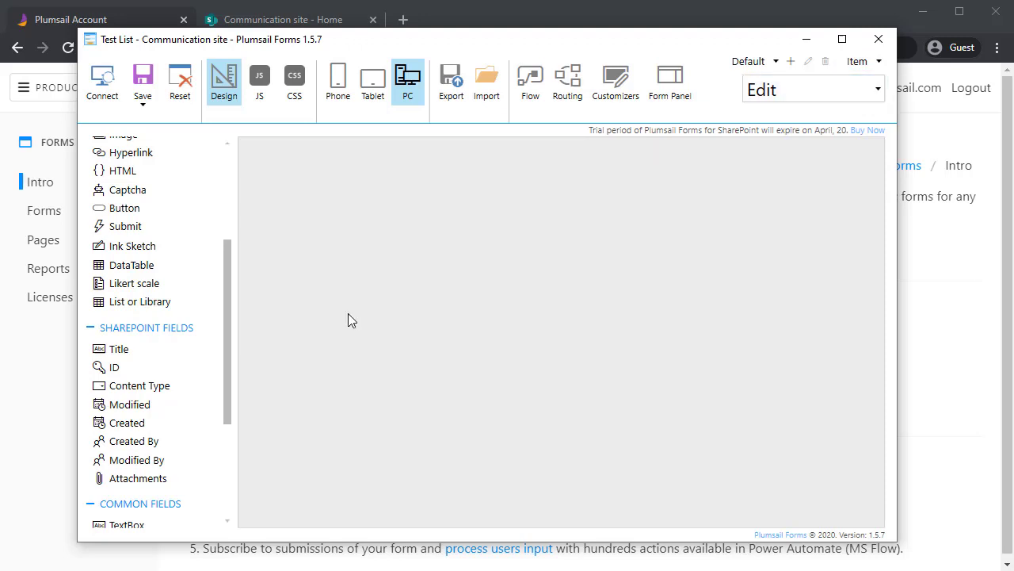
pyautogui.moveTo(167, 349); pyautogui.dragTo(428, 319)
pyautogui.scroll(2, 159, 317)
pyautogui.moveTo(140, 200); pyautogui.dragTo(319, 161)
pyautogui.click(863, 382)
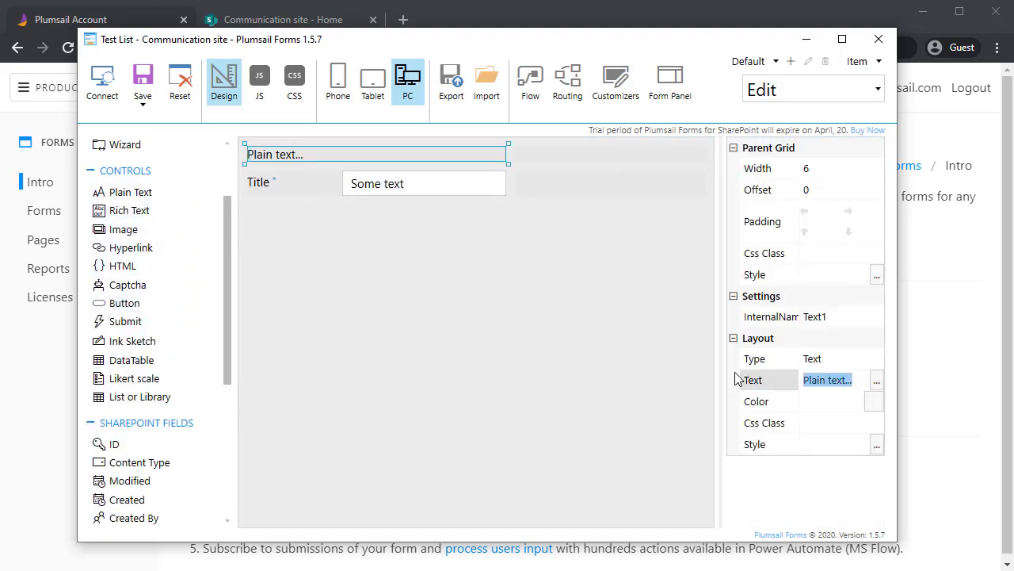
pyautogui.write('Custom Item F')
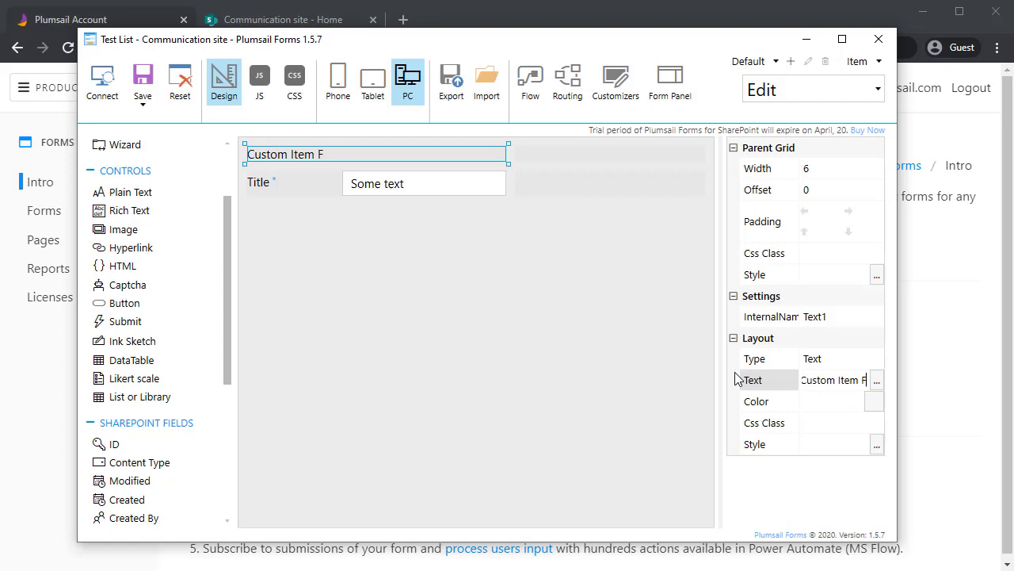
pyautogui.write('orm')
pyautogui.click(874, 359)
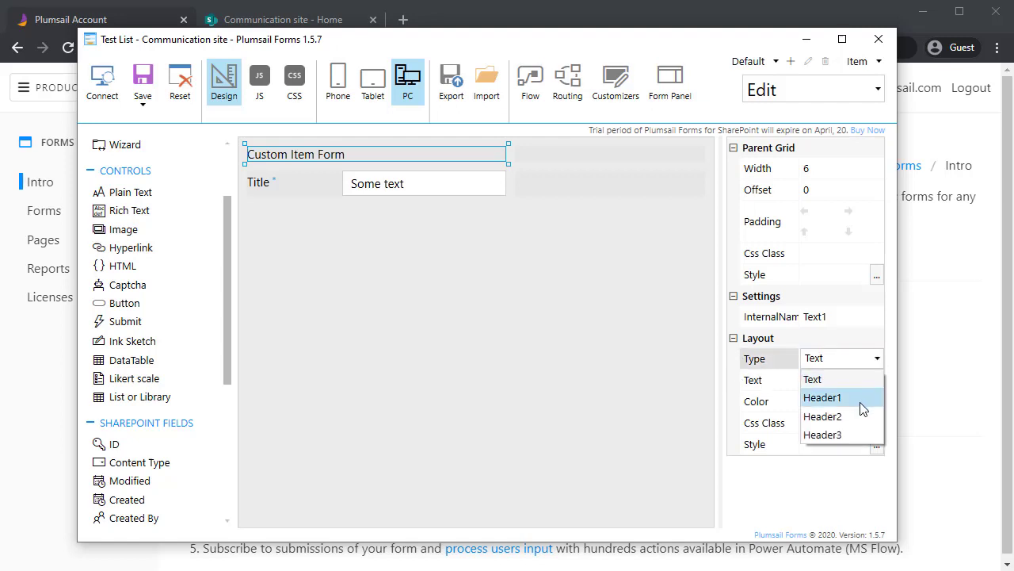
pyautogui.click(862, 404)
# Make the Title and Content Type fields full width (12)
pyautogui.click(518, 223)
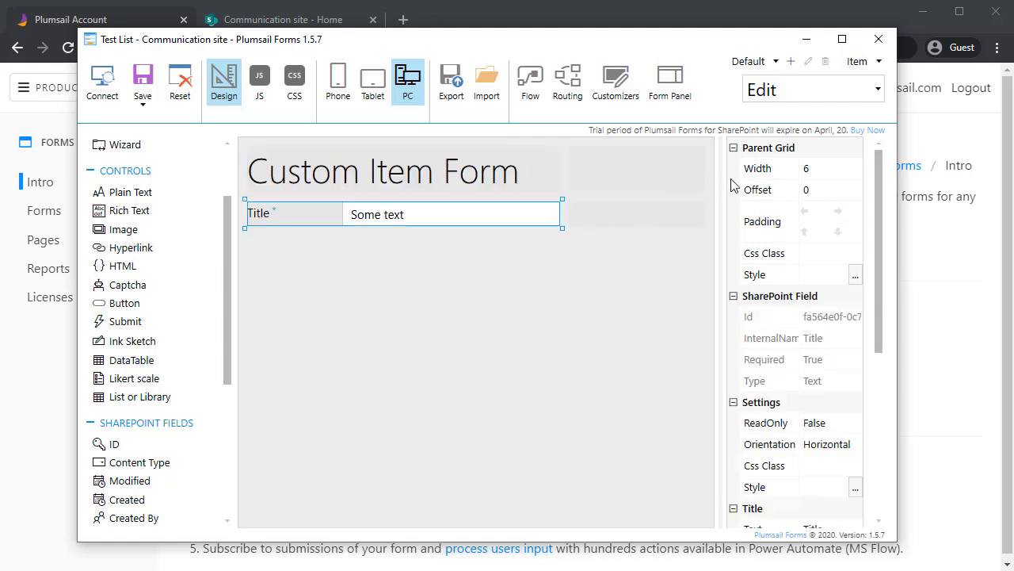
pyautogui.click(841, 178)
pyautogui.click(862, 362)
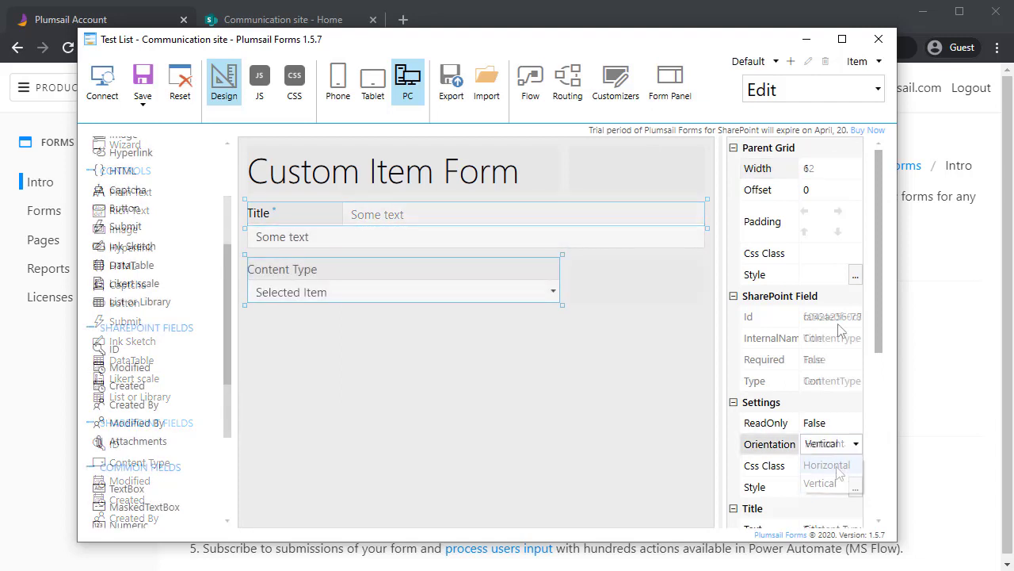
pyautogui.click(822, 173)
pyautogui.click(862, 362)
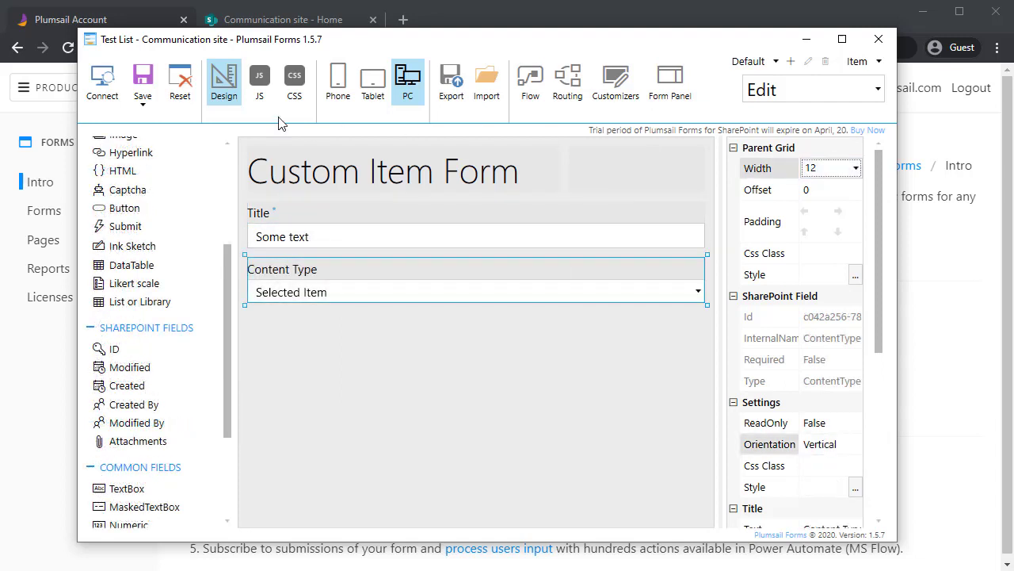
# Save the Item form including the Display form, then switch to the Task form
pyautogui.click(143, 103)
pyautogui.click(119, 122)
pyautogui.click(114, 179)
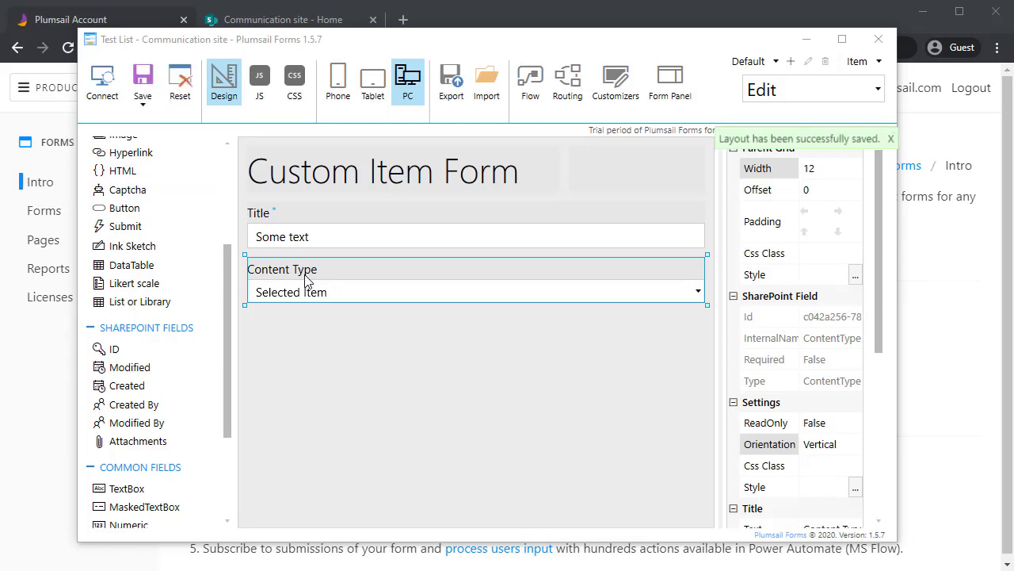
pyautogui.click(857, 61)
pyautogui.click(862, 98)
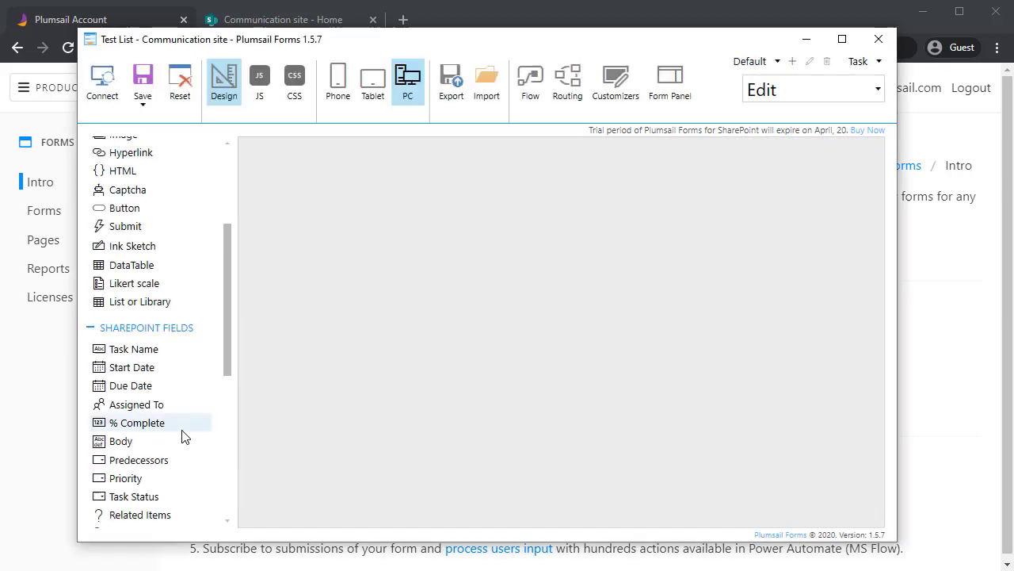
# Add a full-width (12) Header1 plain text element to the Task form
pyautogui.scroll(5, 182, 428)
pyautogui.moveTo(140, 288); pyautogui.dragTo(358, 183)
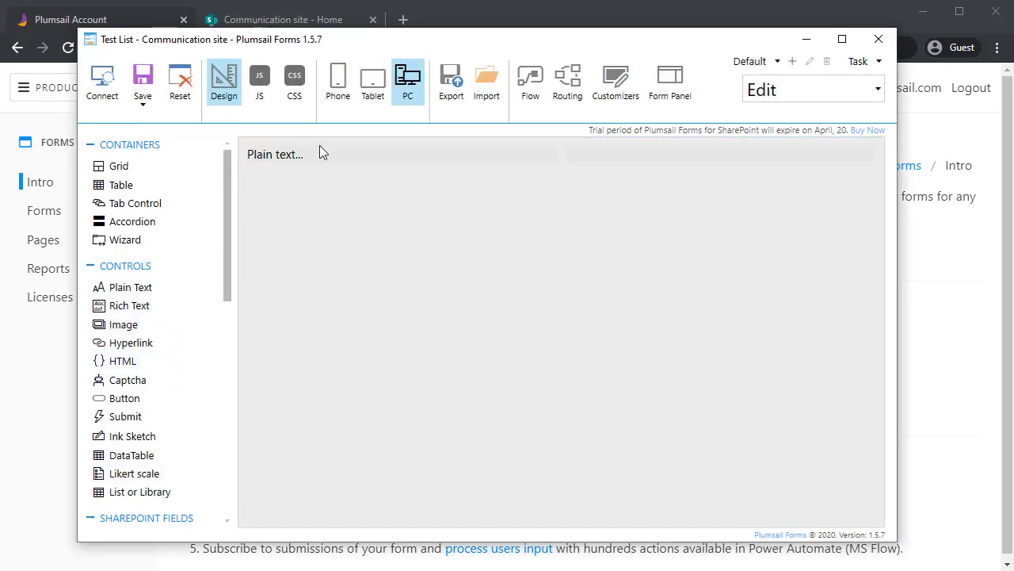
pyautogui.click(323, 162)
pyautogui.click(867, 182)
pyautogui.click(861, 278)
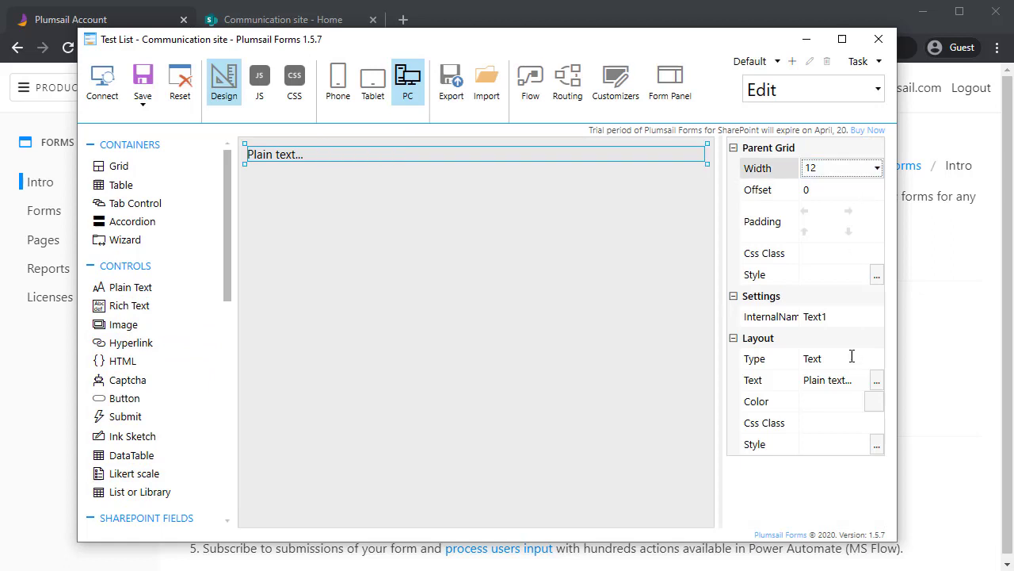
pyautogui.click(855, 364)
pyautogui.click(839, 360)
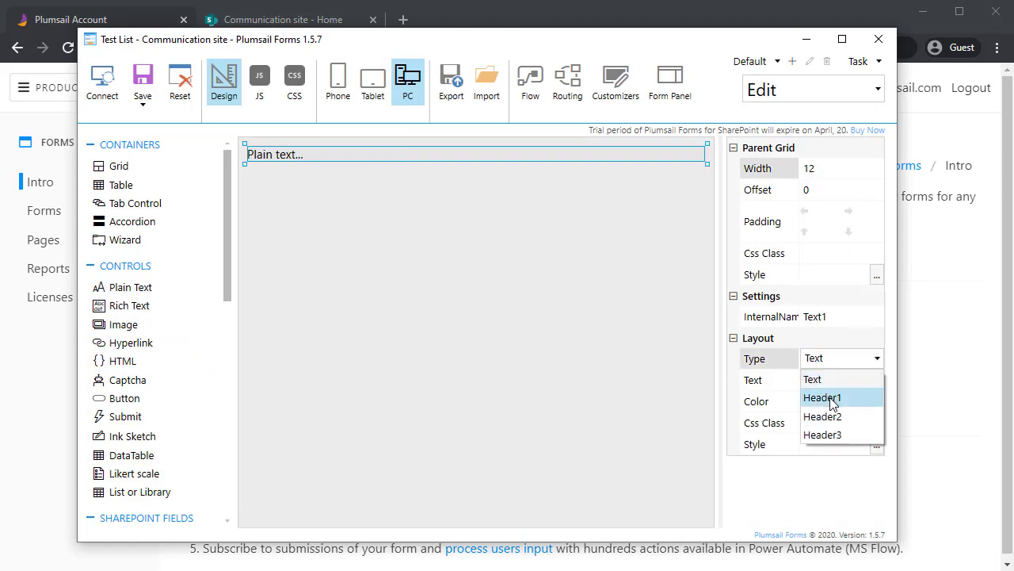
pyautogui.click(837, 396)
# Set the heading text to 'Custom Task Form' and save the Task form
pyautogui.click(849, 382)
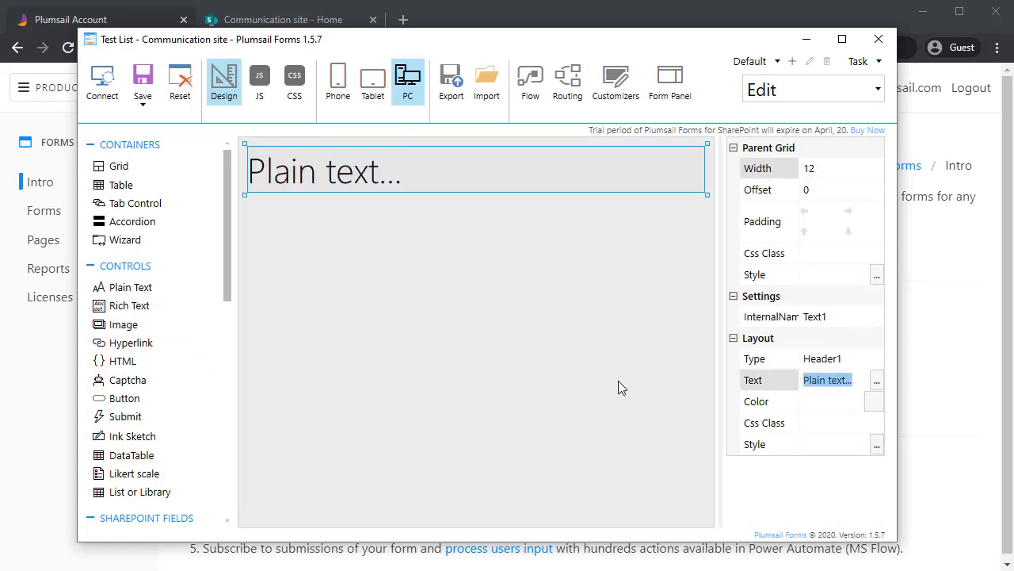
pyautogui.write('Custom Task Form')
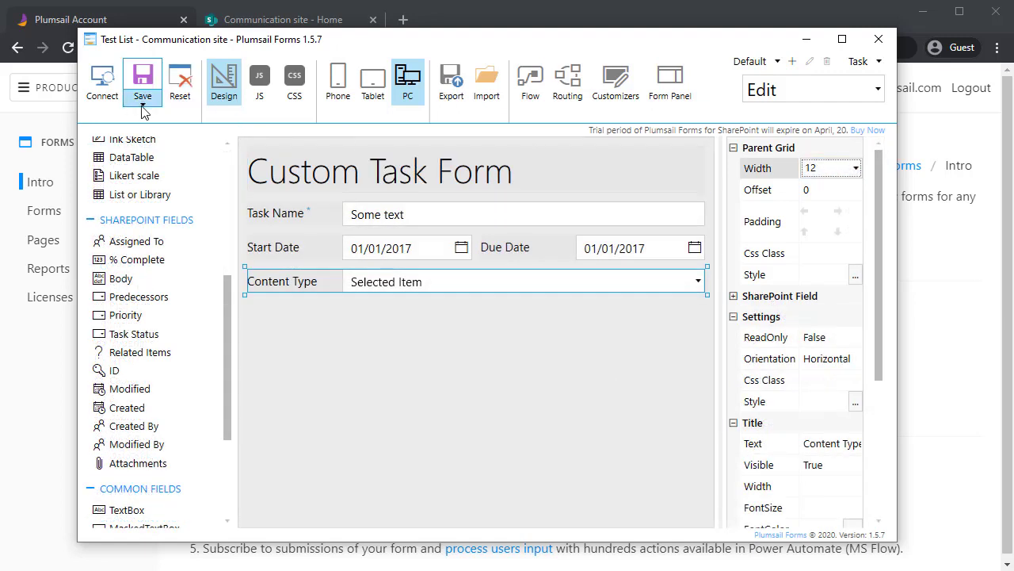
pyautogui.click(143, 103)
pyautogui.click(113, 183)
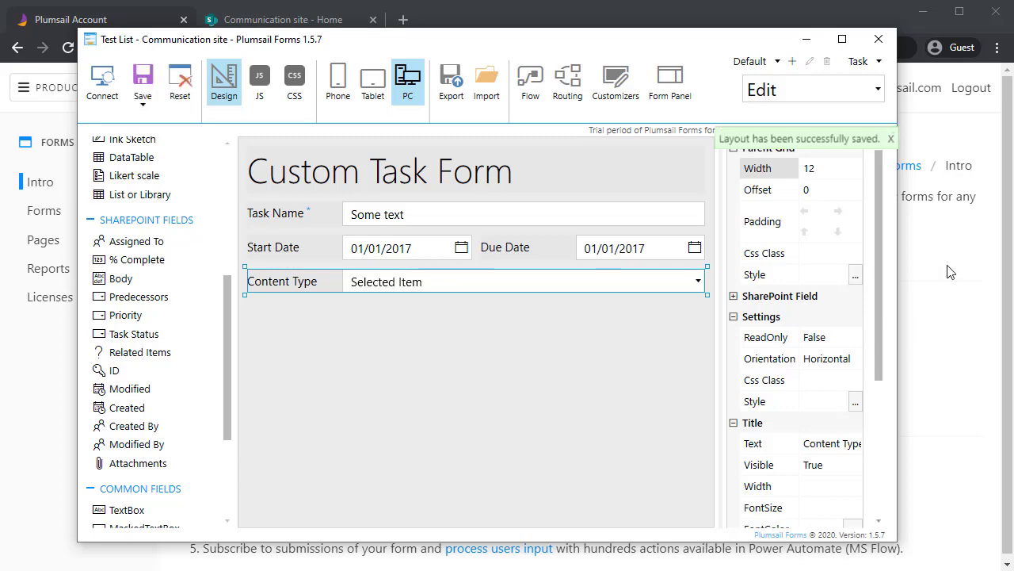
# Open Test List on the Communication site and start a new Item
pyautogui.click(944, 327)
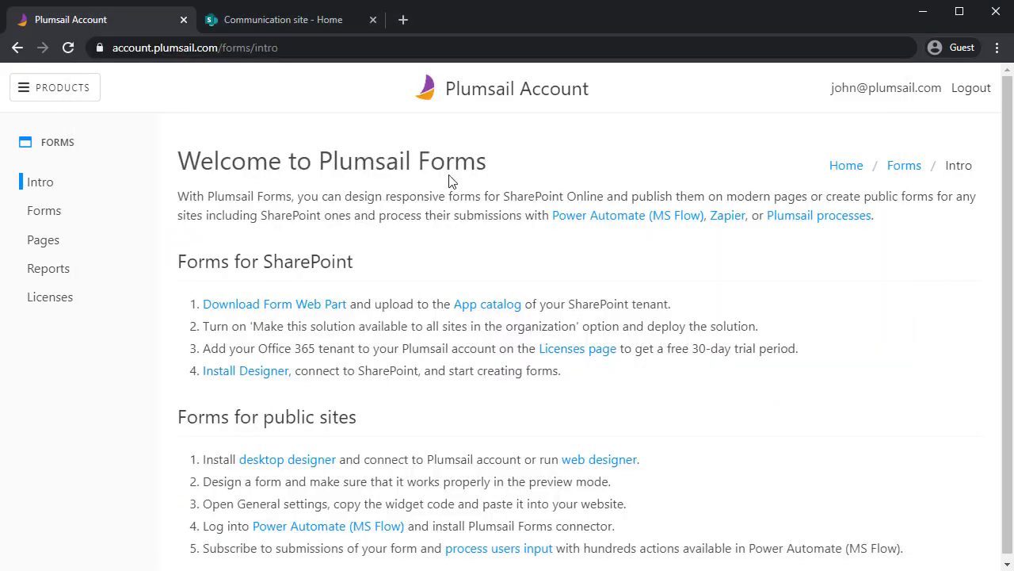
pyautogui.click(235, 22)
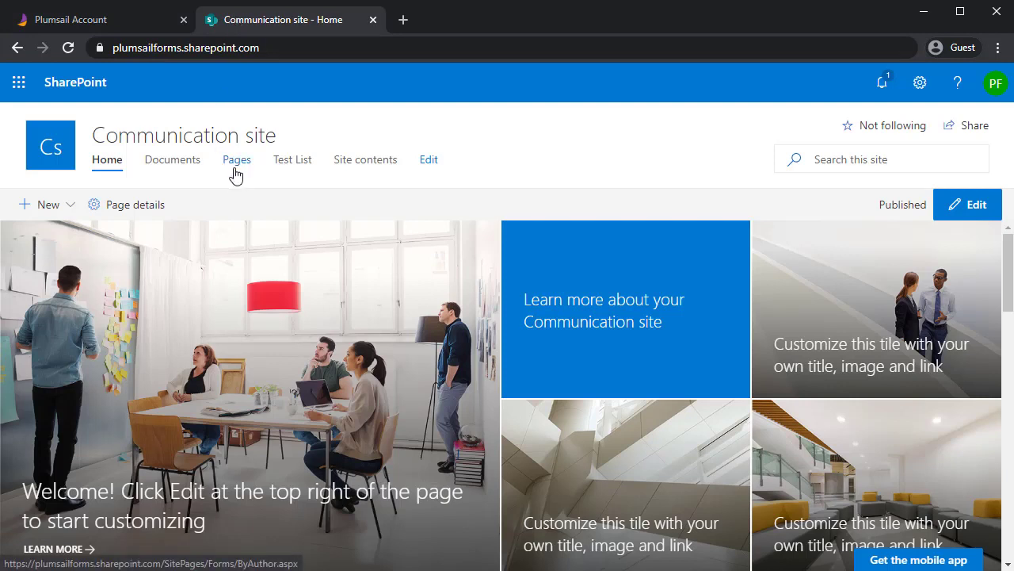
pyautogui.click(278, 172)
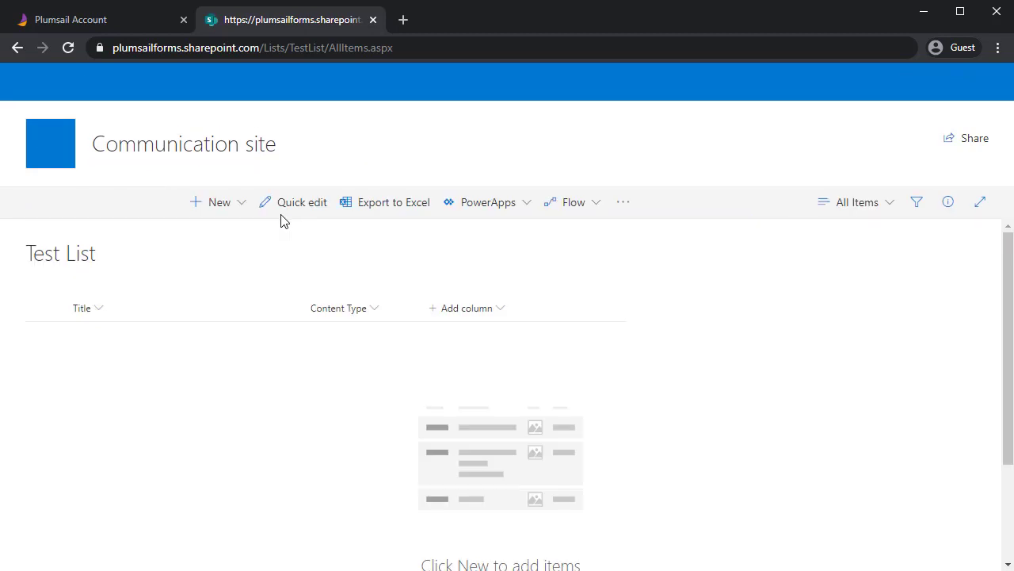
pyautogui.click(225, 211)
pyautogui.click(228, 231)
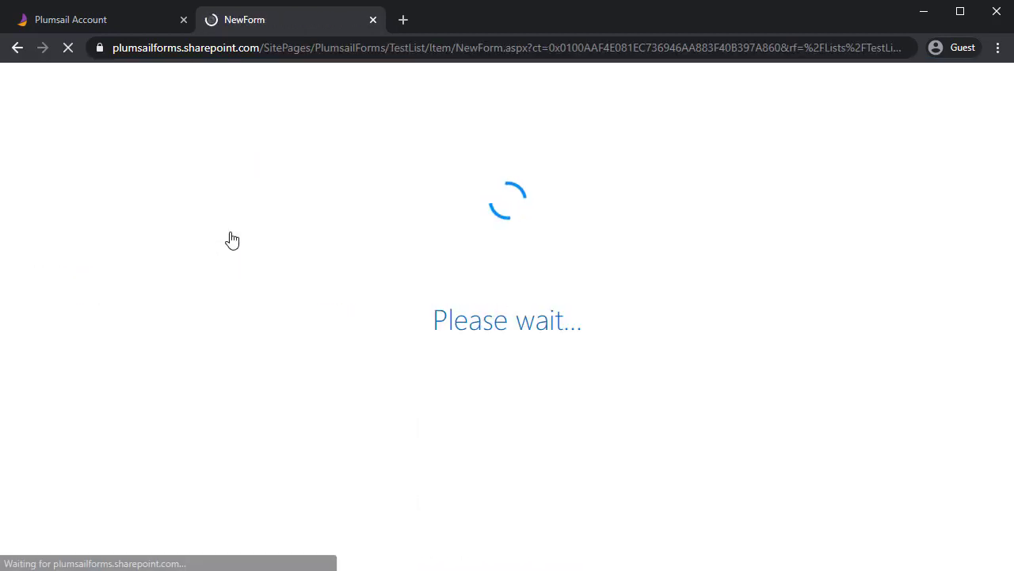
# Title the new item 'Test' and set its content type to Task
pyautogui.click(210, 343)
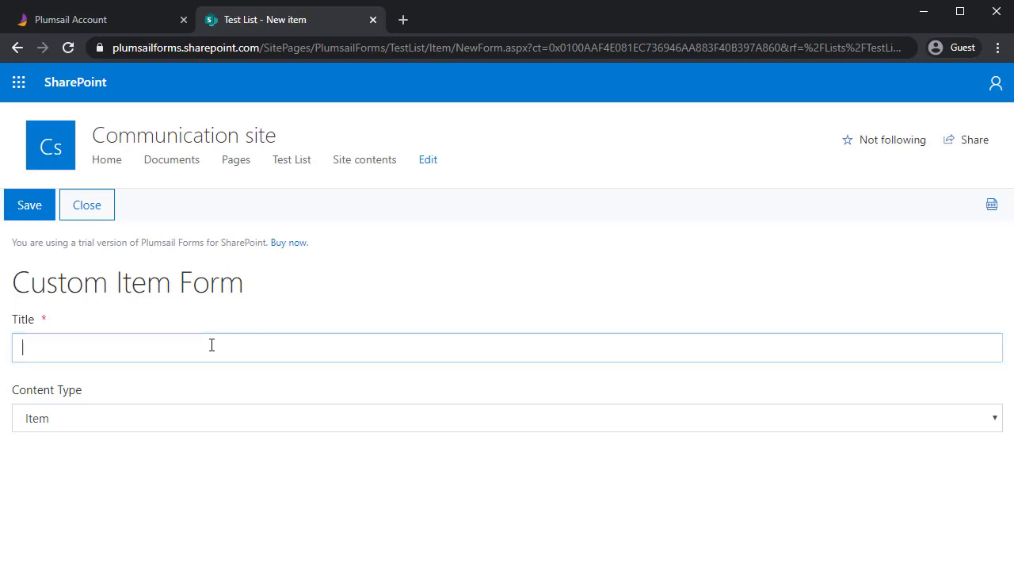
pyautogui.write('Test')
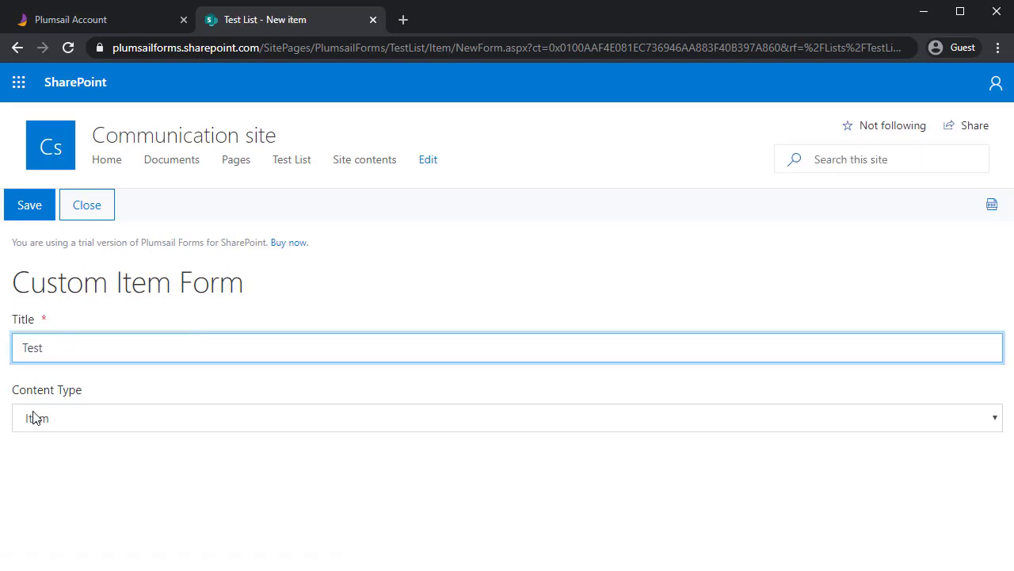
pyautogui.click(33, 418)
pyautogui.click(39, 458)
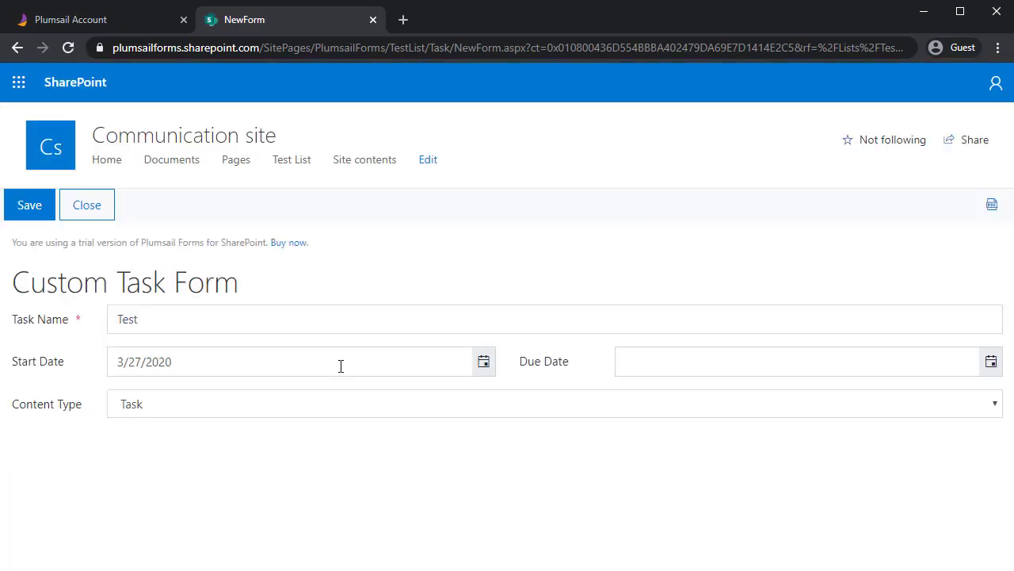
# Set the Due Date to April 4, 2020 and save the task
pyautogui.click(989, 369)
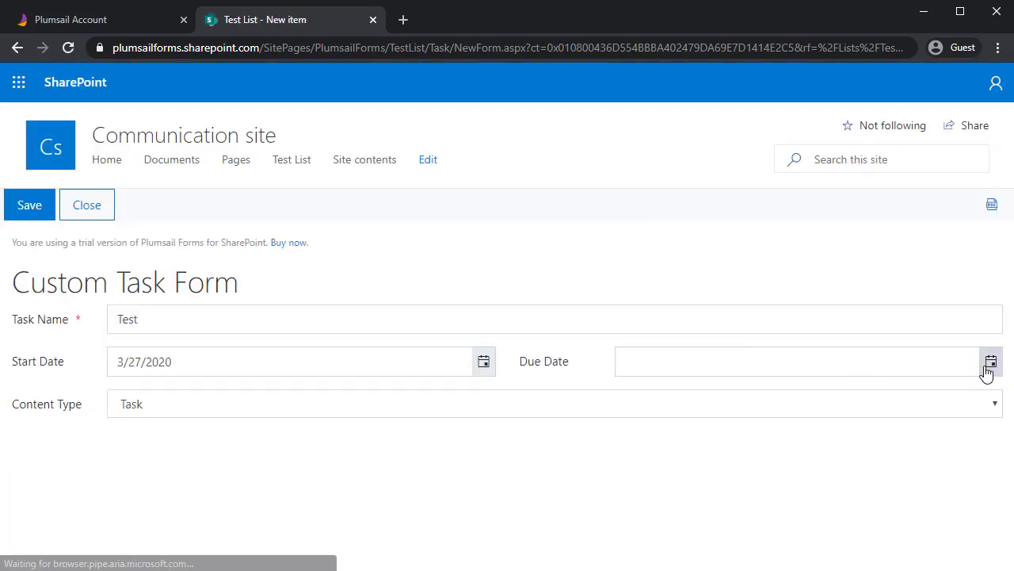
pyautogui.click(838, 394)
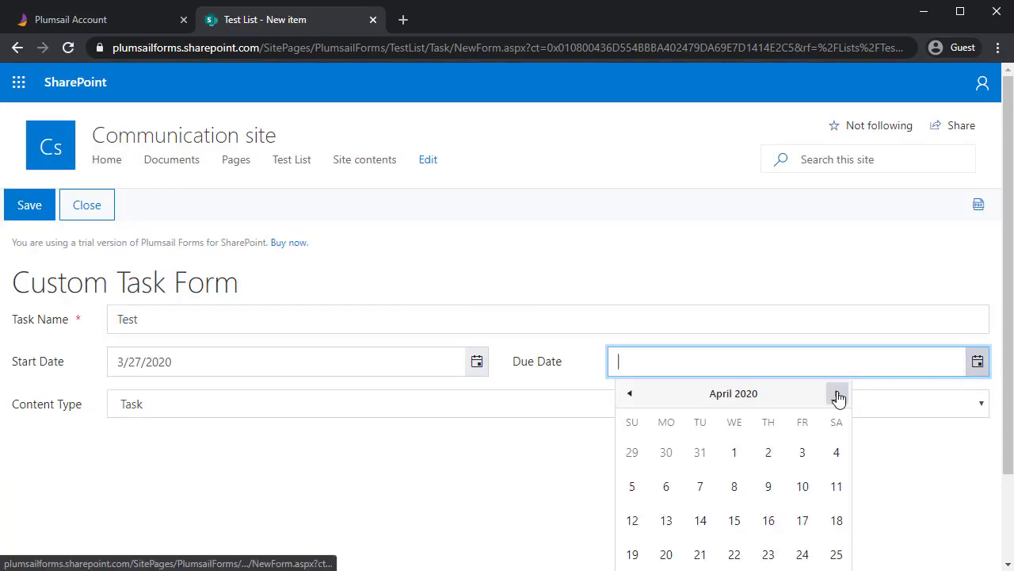
pyautogui.click(836, 452)
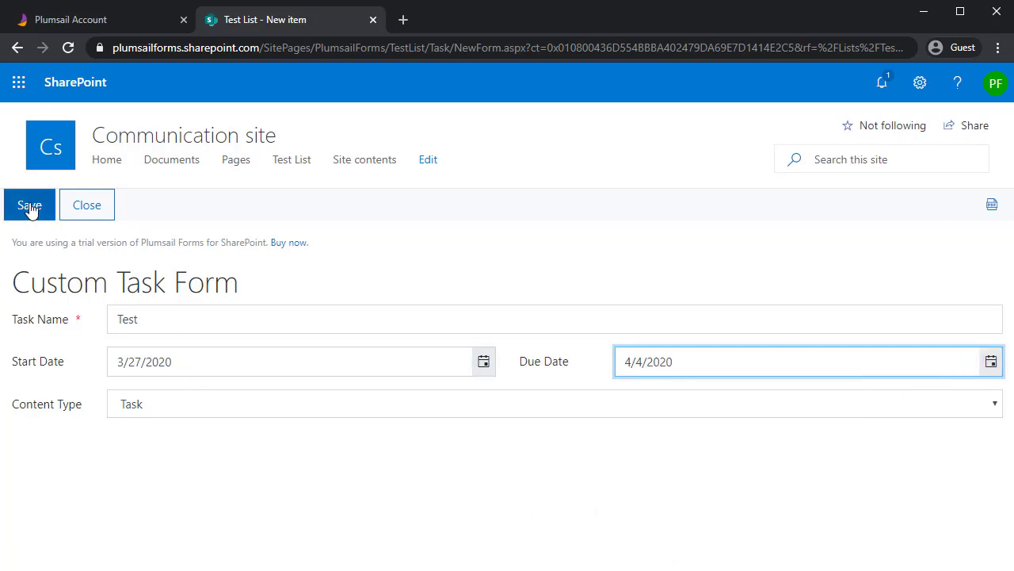
pyautogui.click(29, 205)
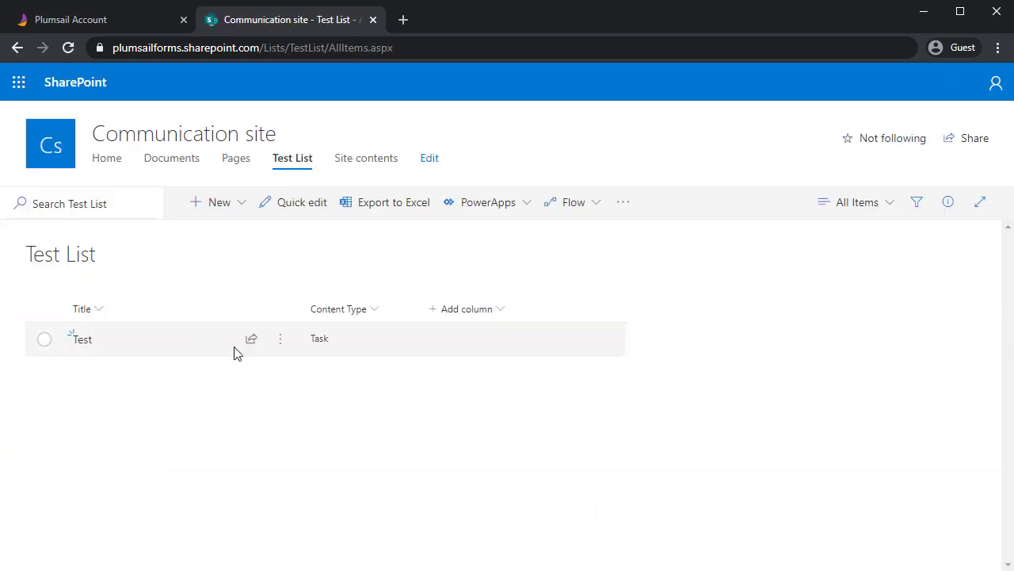